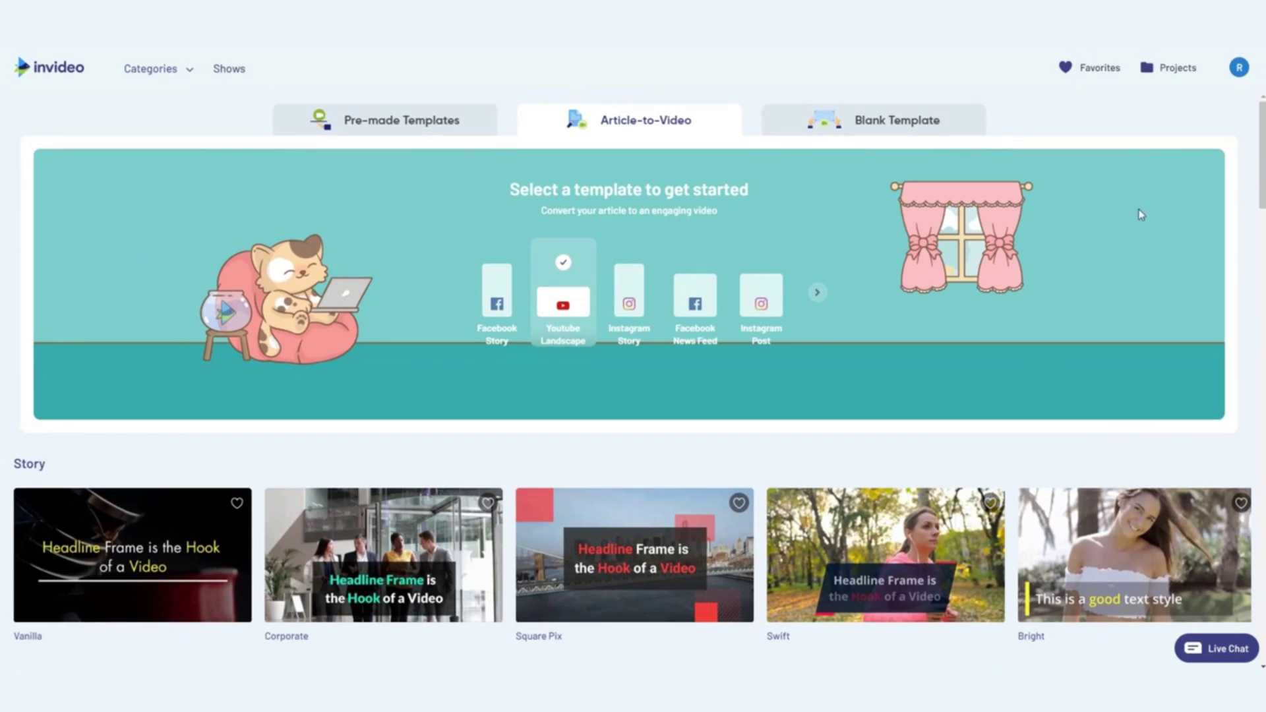
- Upload the logo PNG to Brand Presets so brand colours update, then leave the settings
{"action": "left_click", "coordinate": [1240, 68]}
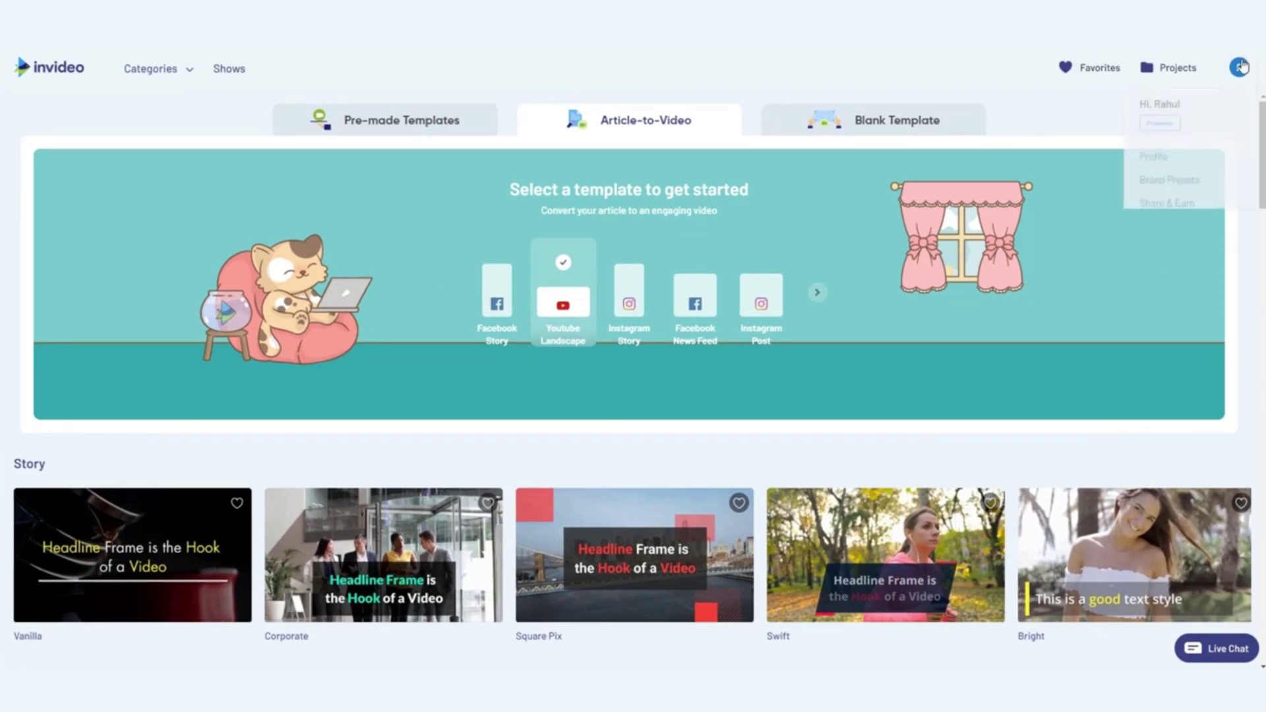
{"action": "left_click", "coordinate": [1165, 187]}
{"action": "left_click", "coordinate": [579, 346]}
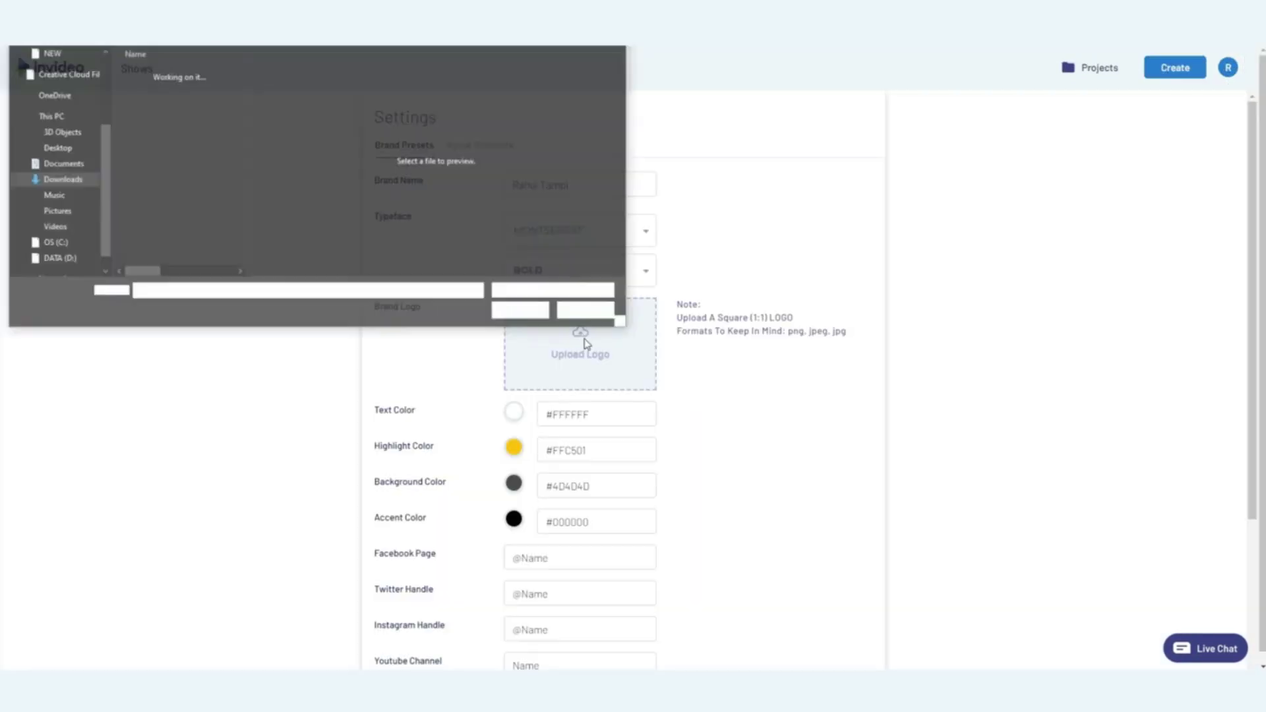
{"action": "left_click", "coordinate": [178, 238]}
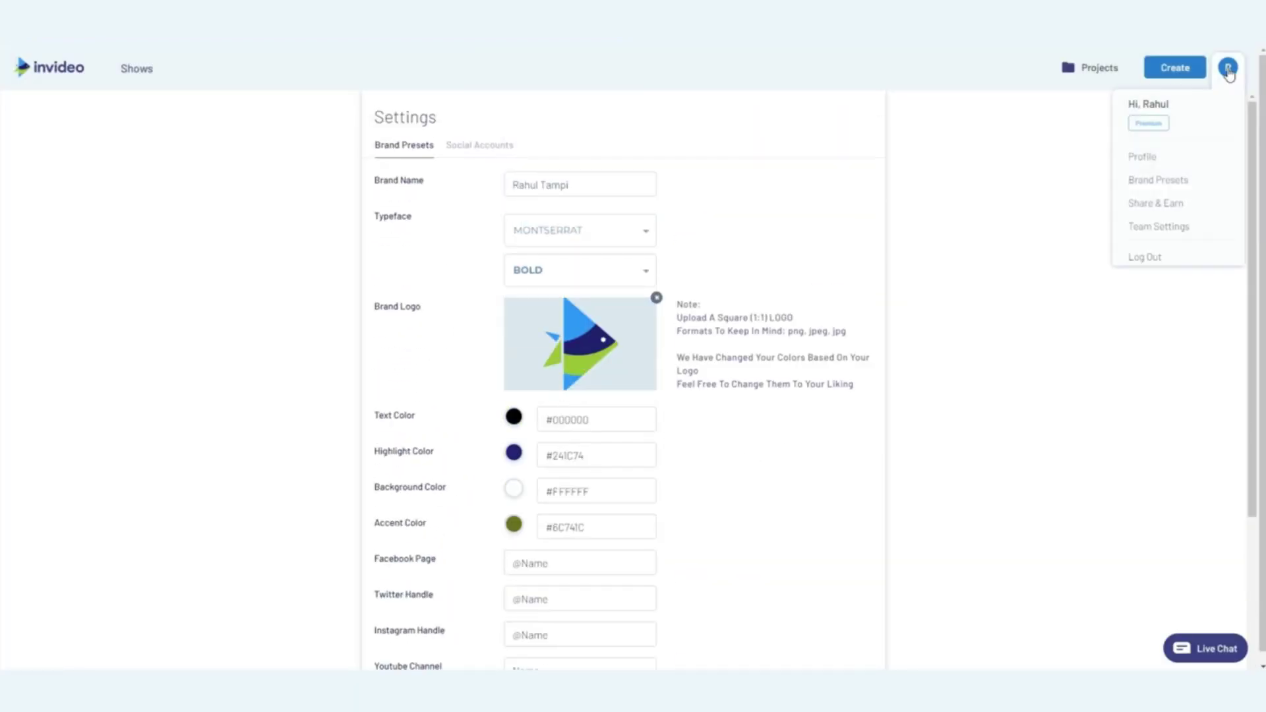
{"action": "left_click", "coordinate": [1146, 225]}
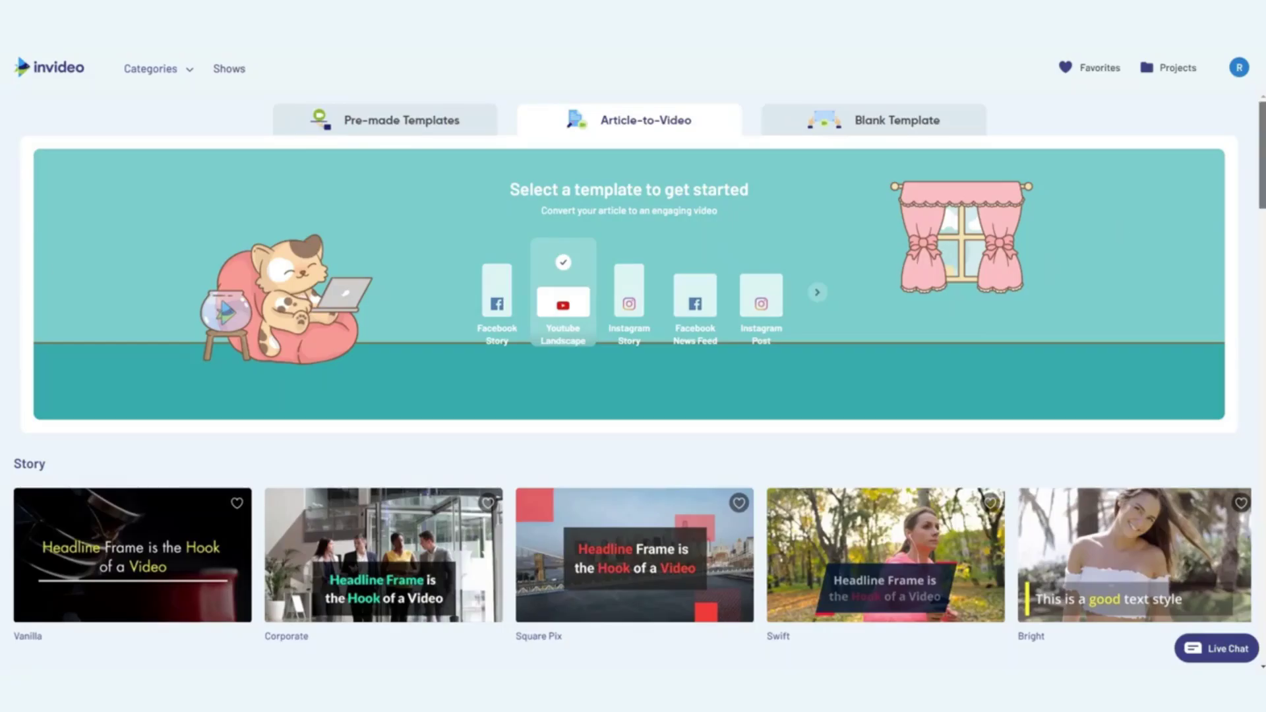
{"action": "scroll", "coordinate": [634, 380], "scroll_direction": "down", "scroll_amount": 4}
{"action": "scroll", "coordinate": [633, 380], "scroll_direction": "down", "scroll_amount": 4}
{"action": "scroll", "coordinate": [633, 381], "scroll_direction": "down", "scroll_amount": 2}
{"action": "scroll", "coordinate": [633, 381], "scroll_direction": "down", "scroll_amount": 1}
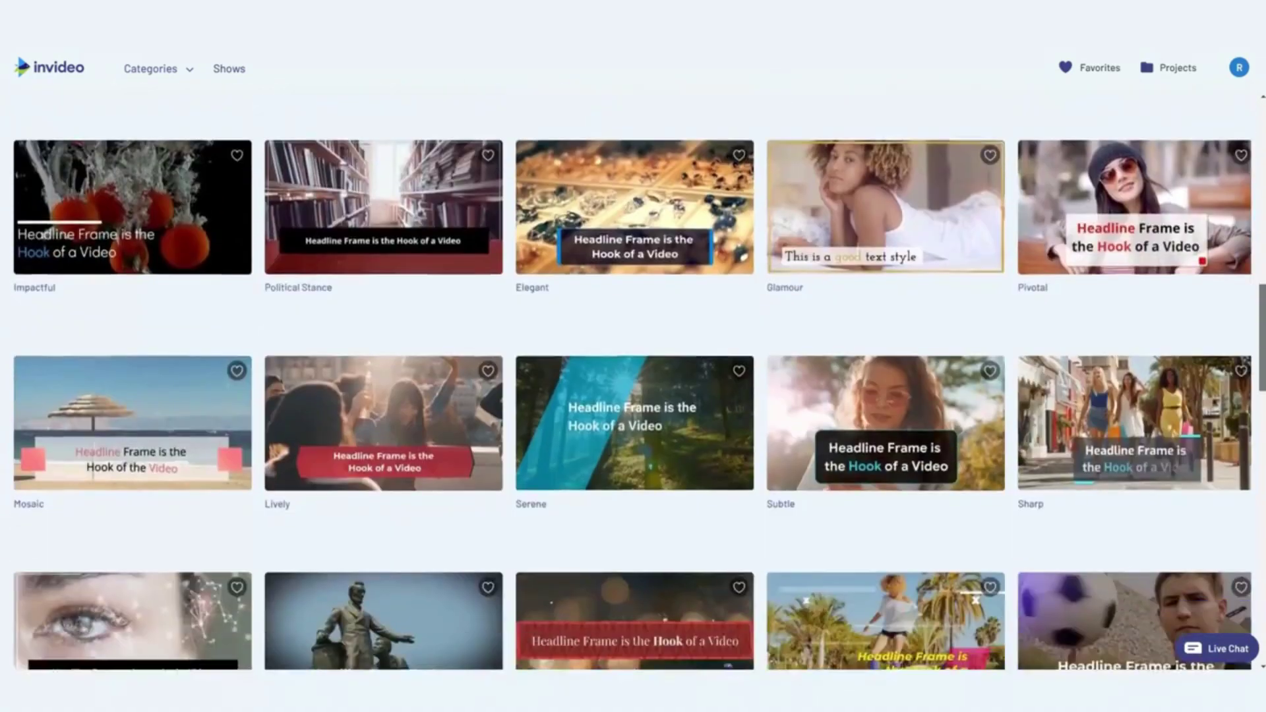
{"action": "scroll", "coordinate": [134, 446], "scroll_direction": "down", "scroll_amount": 2}
{"action": "scroll", "coordinate": [134, 445], "scroll_direction": "down", "scroll_amount": 2}
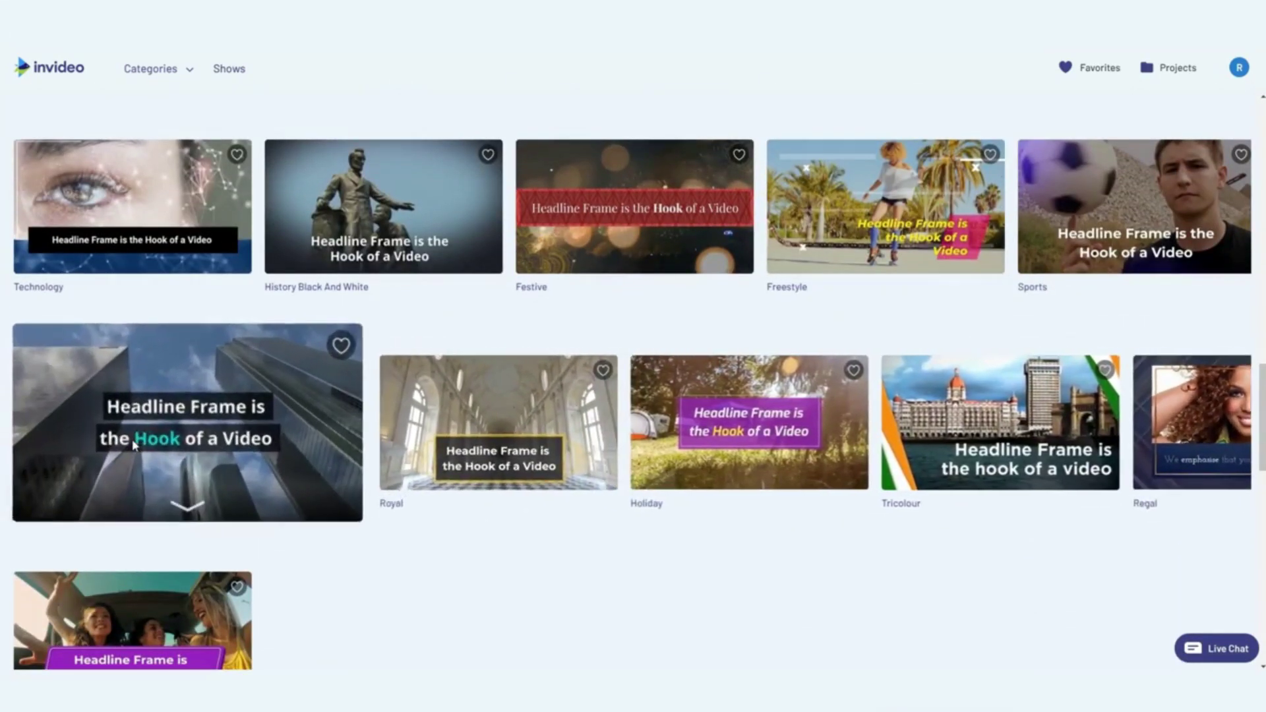
- Pick the widescreen Business template to open its blank headline and story page
{"action": "left_click", "coordinate": [134, 445]}
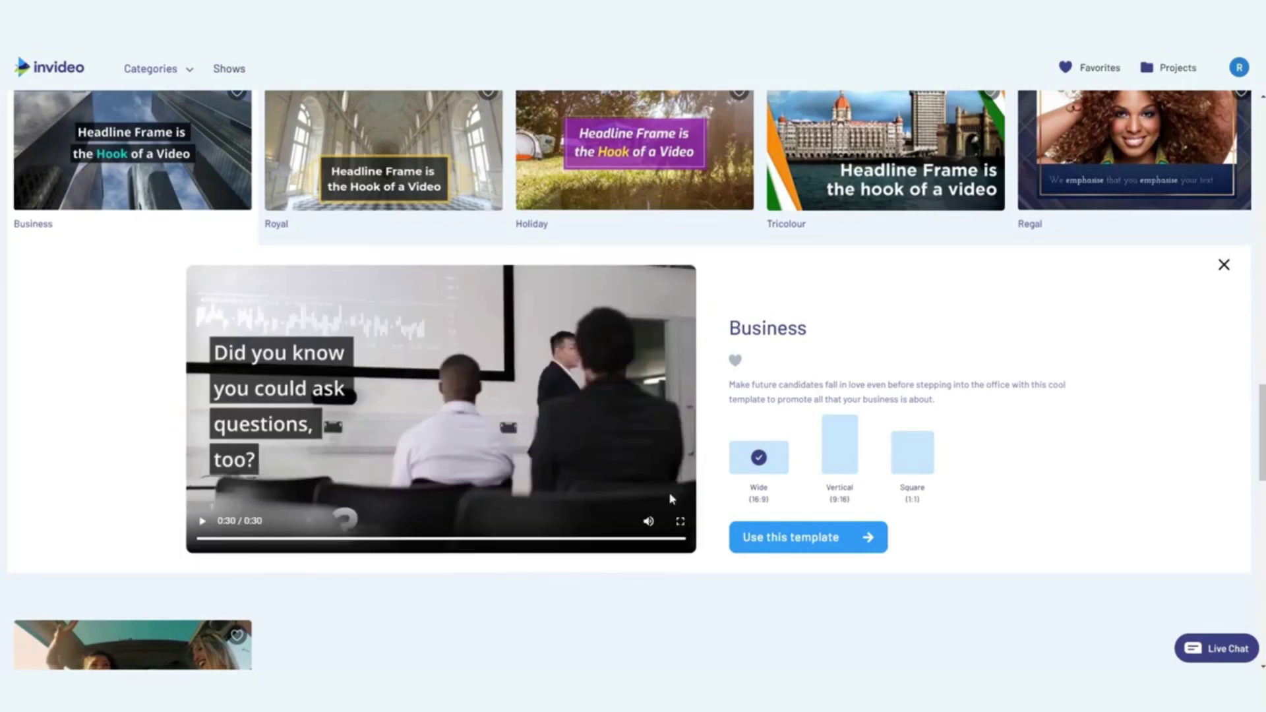
{"action": "left_click", "coordinate": [777, 539]}
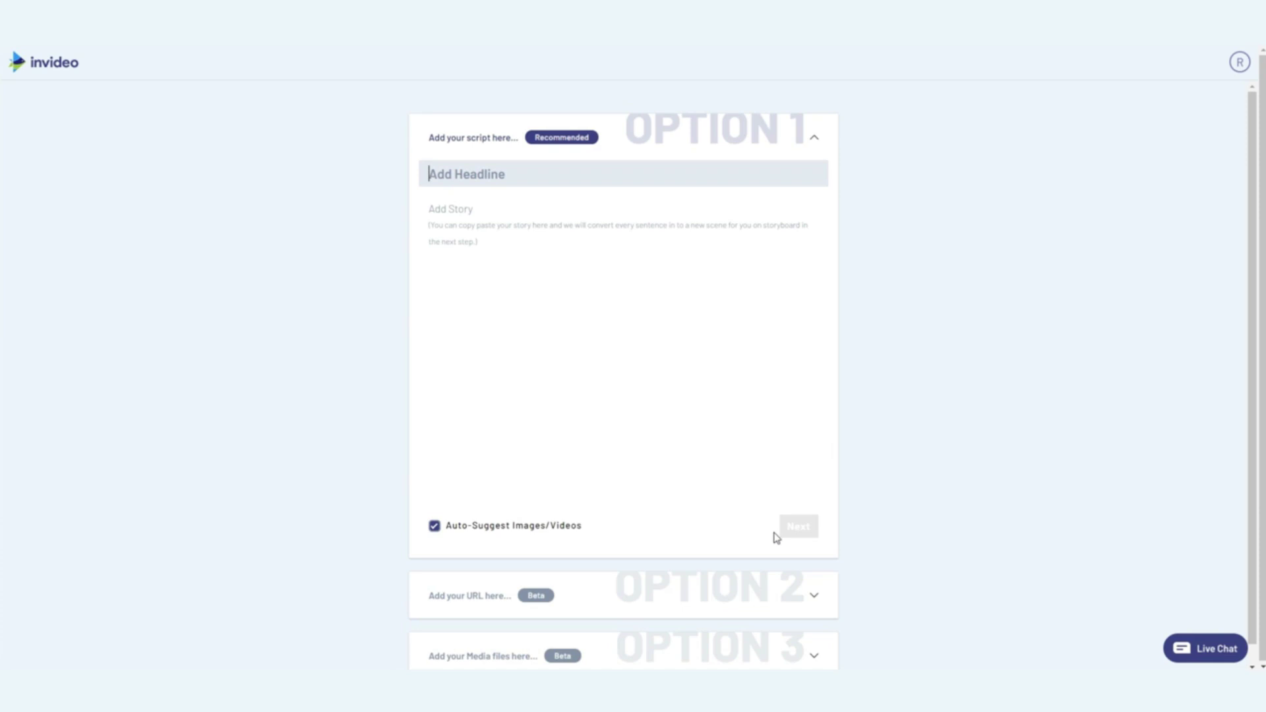
- Paste the script into the story and move its first line into the headline
{"action": "left_click", "coordinate": [686, 393]}
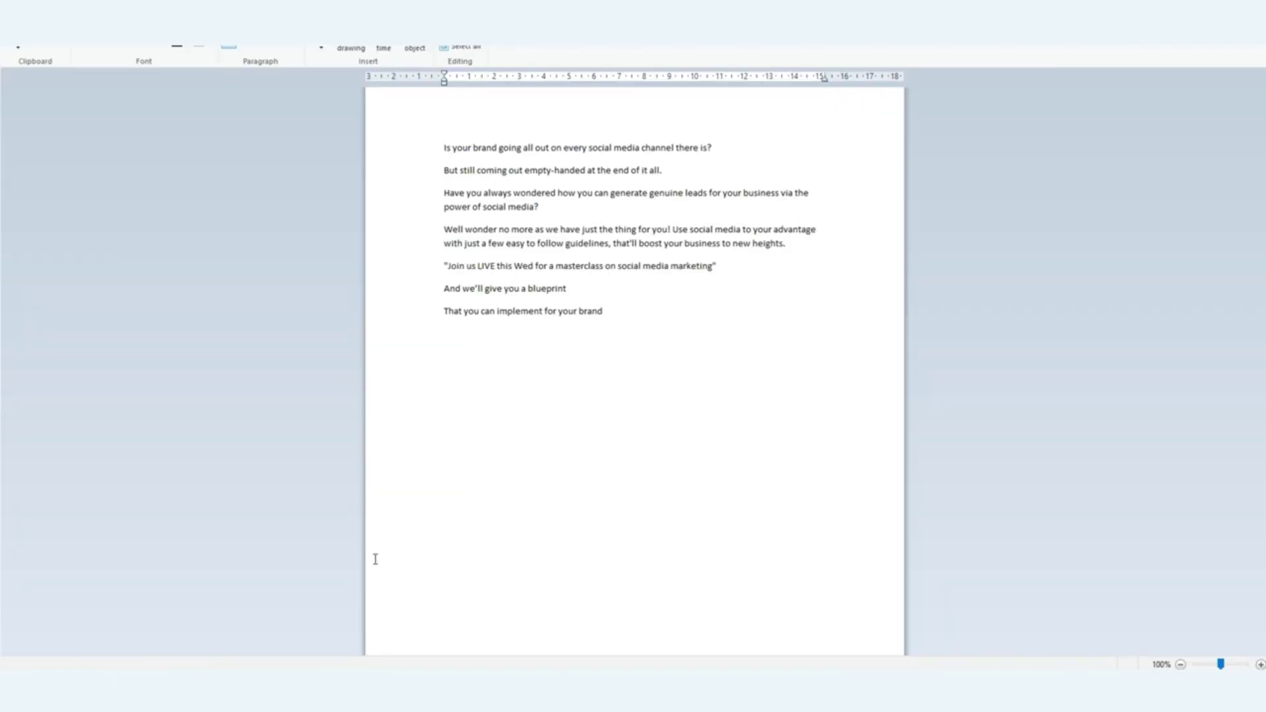
{"action": "left_click_drag", "start_coordinate": [604, 310], "coordinate": [429, 152]}
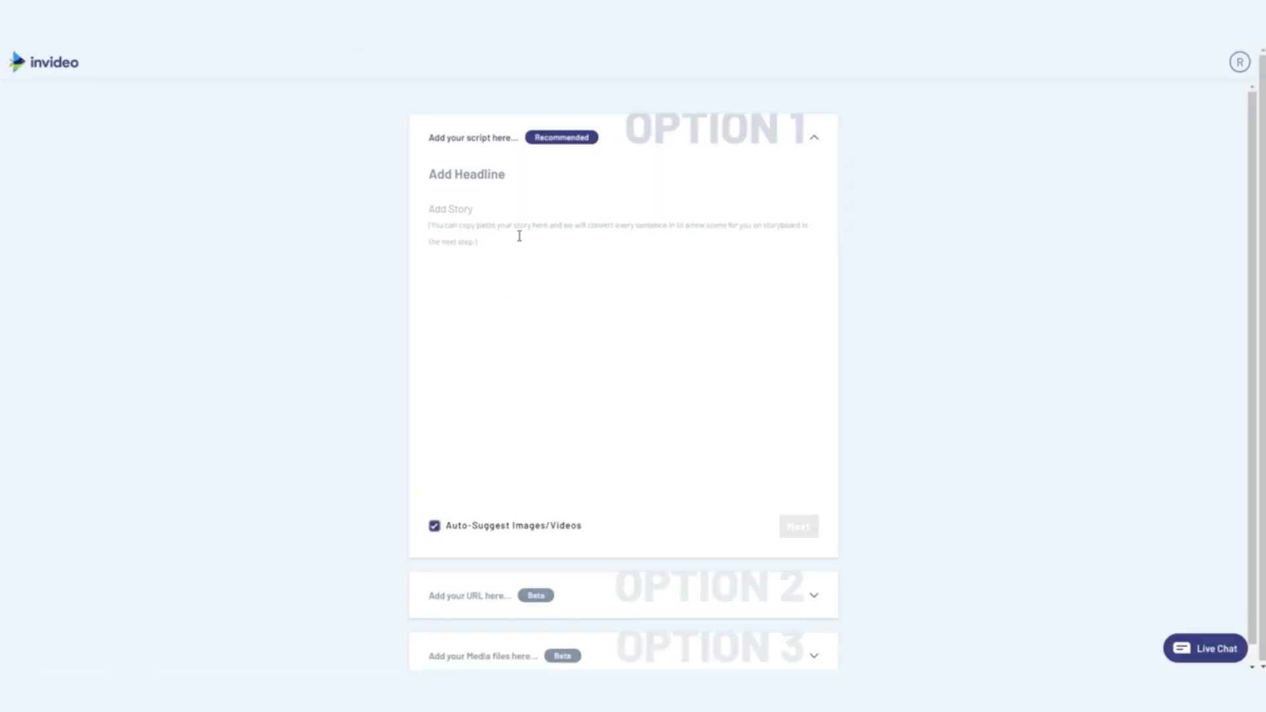
{"action": "left_click", "coordinate": [518, 236]}
{"action": "type", "text": "Is your brand going all out on every social media channel there is? But still coming out empty-handed at the end of it all. Have you always wondered how you can generate genuine leads for your business via the power of social media? Well wonder no more as we have just the thing for you! Use social media to your advantage with just a few easy to follow guidelines, that'll boost your business to new heights. \"Join us LIVE this Wed for a masterclass on social media marketing\" And we'll give you a blueprint That you can implement for your brand"}
{"action": "left_click_drag", "start_coordinate": [723, 208], "coordinate": [406, 213]}
{"action": "key", "text": "ctrl+x"}
{"action": "left_click", "coordinate": [472, 175]}
{"action": "key", "text": "ctrl+v"}
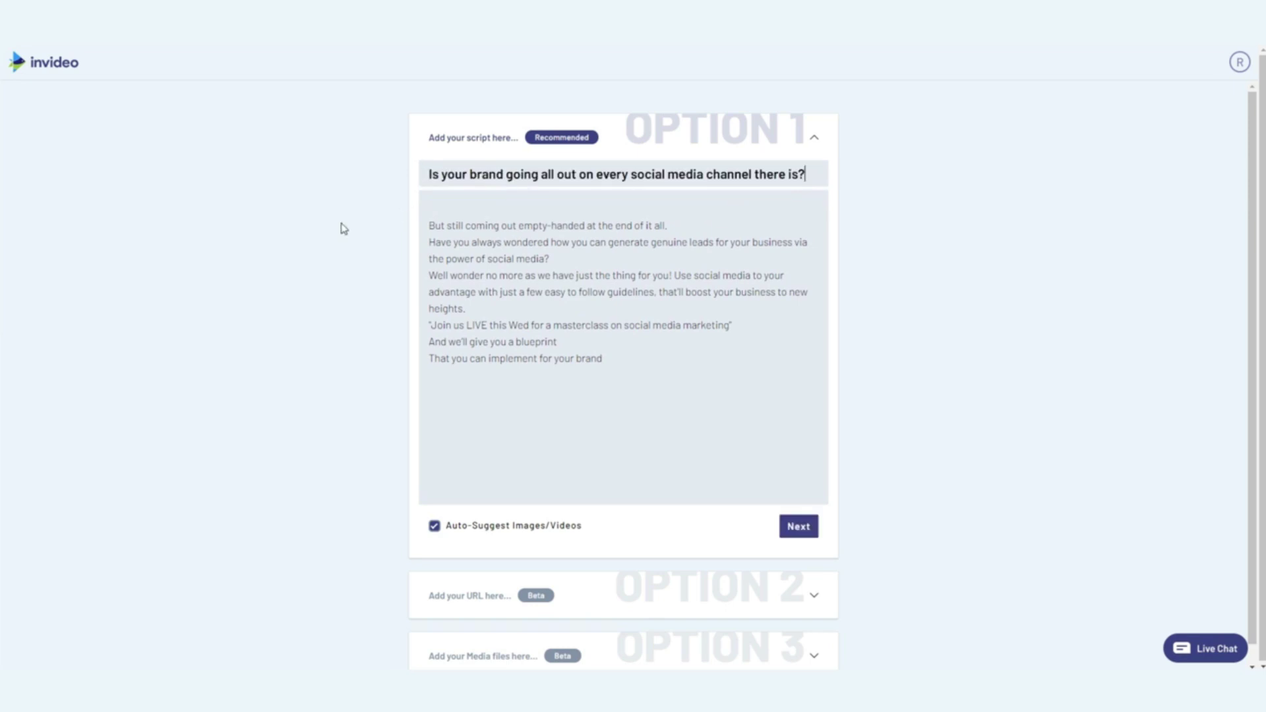
- Try the article URL option, then return and put 'Use social media' on its own line
{"action": "left_click", "coordinate": [597, 599]}
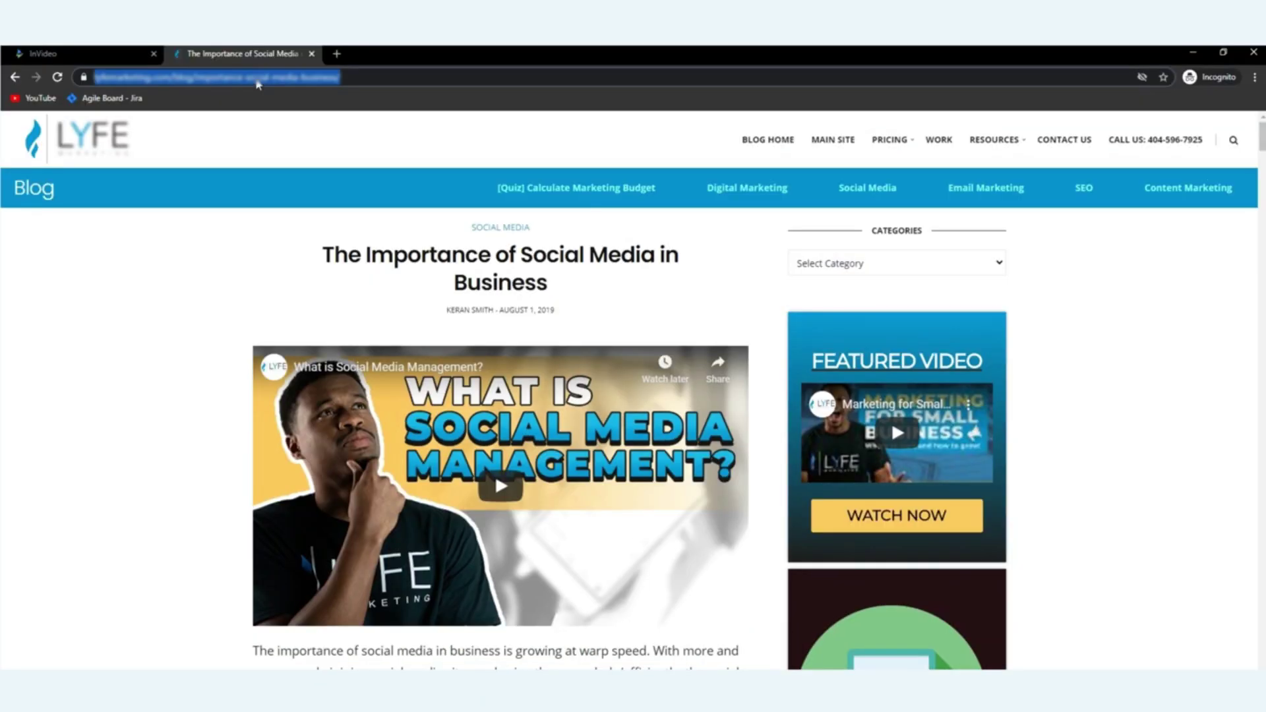
{"action": "key", "text": "ctrl+c"}
{"action": "left_click", "coordinate": [93, 53]}
{"action": "key", "text": "ctrl+v"}
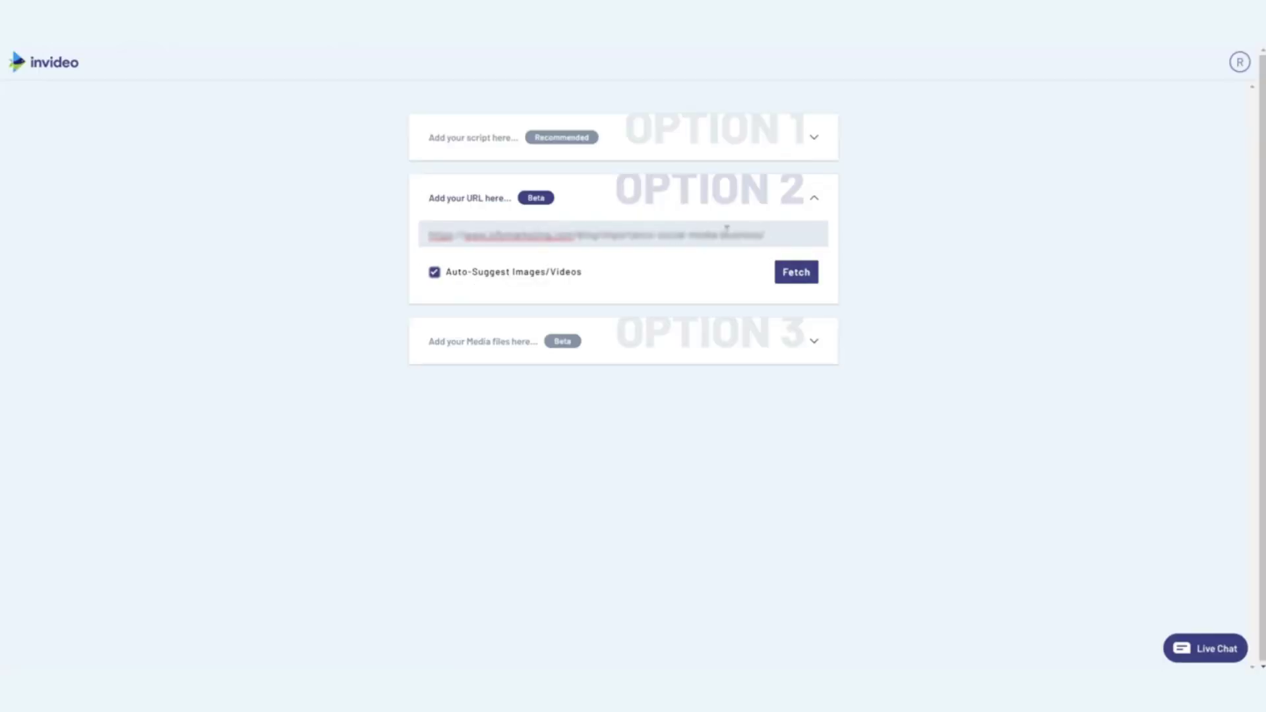
{"action": "left_click", "coordinate": [791, 138]}
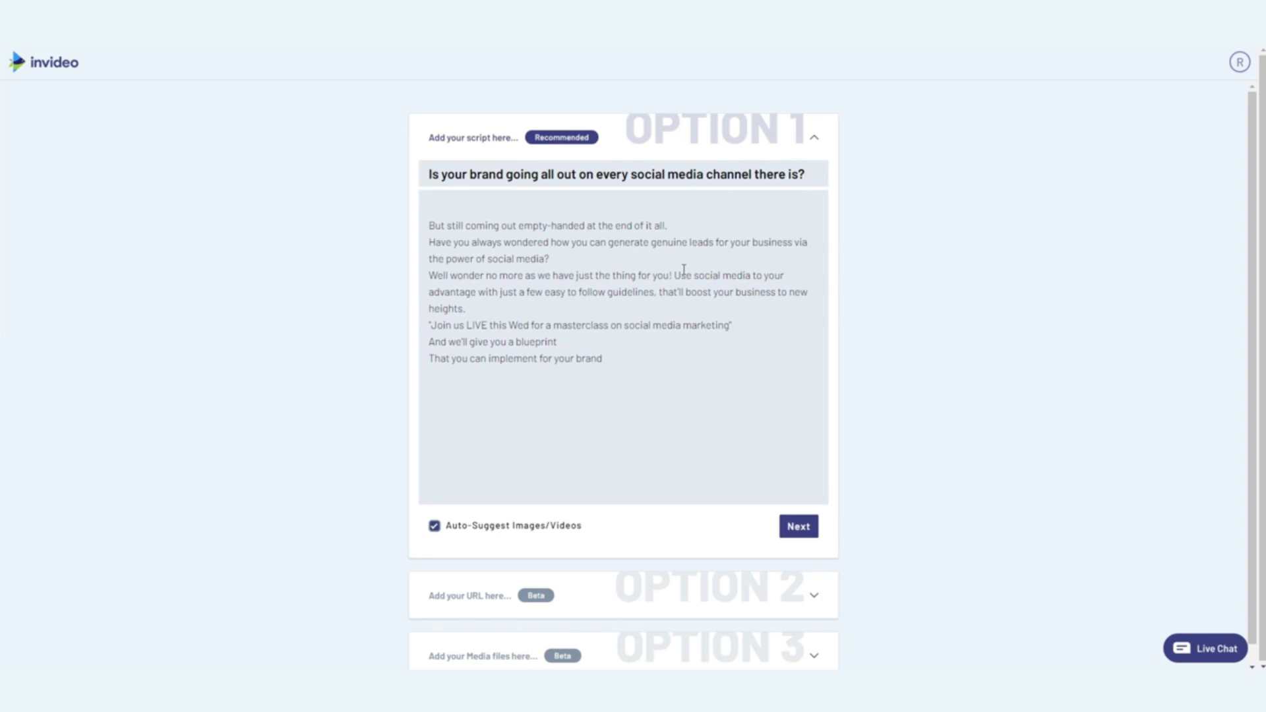
{"action": "key", "text": "Return"}
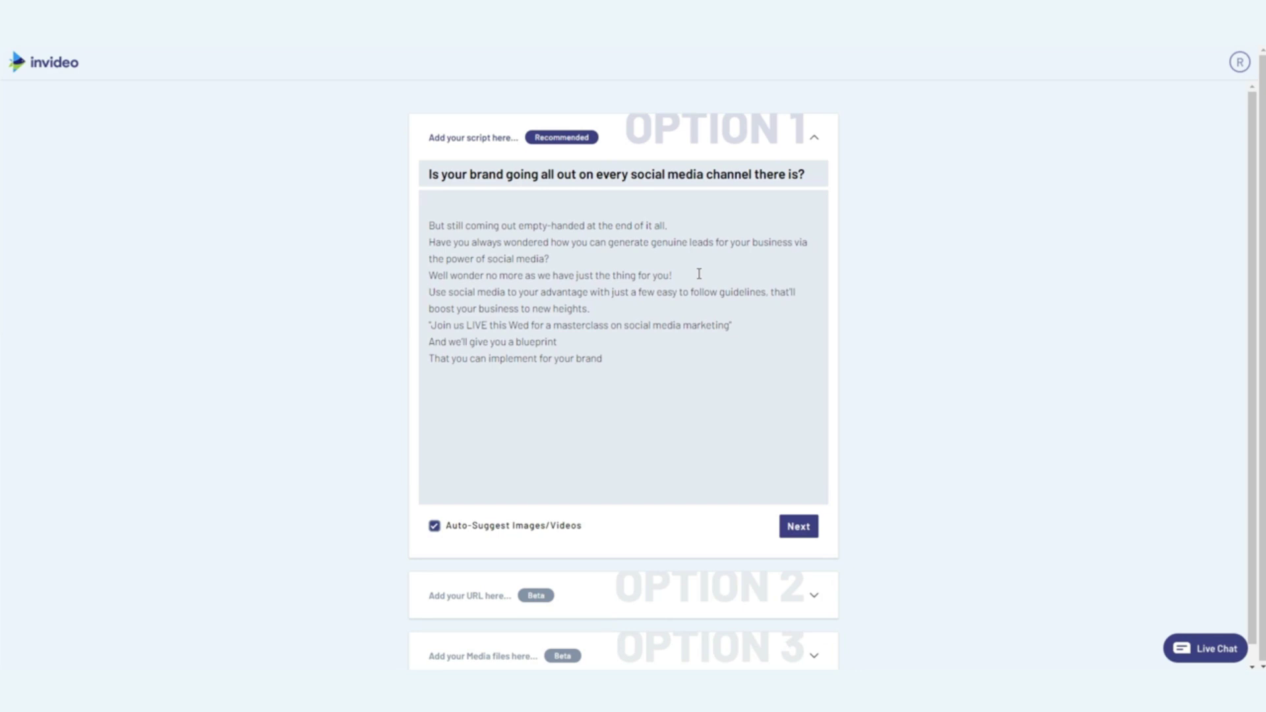
- Generate the storyboard from the script and insert two blank scenes after scene 1
{"action": "left_click", "coordinate": [814, 532]}
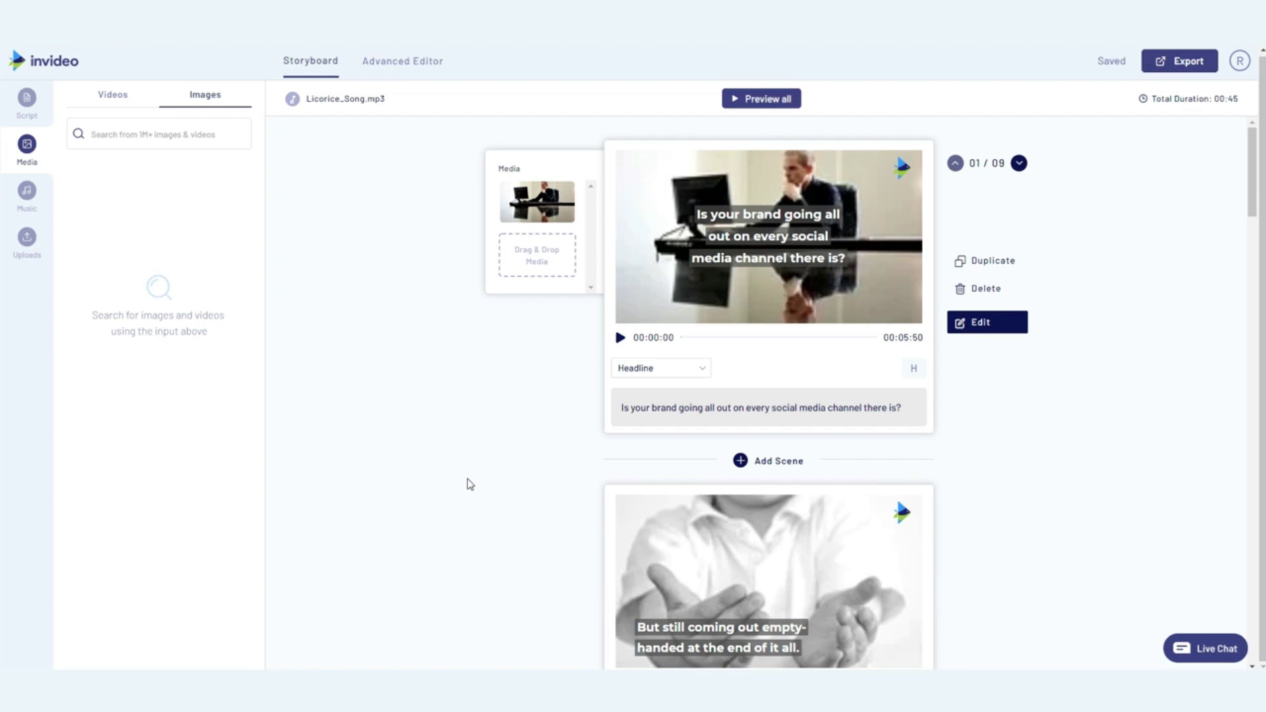
{"action": "left_click", "coordinate": [779, 462]}
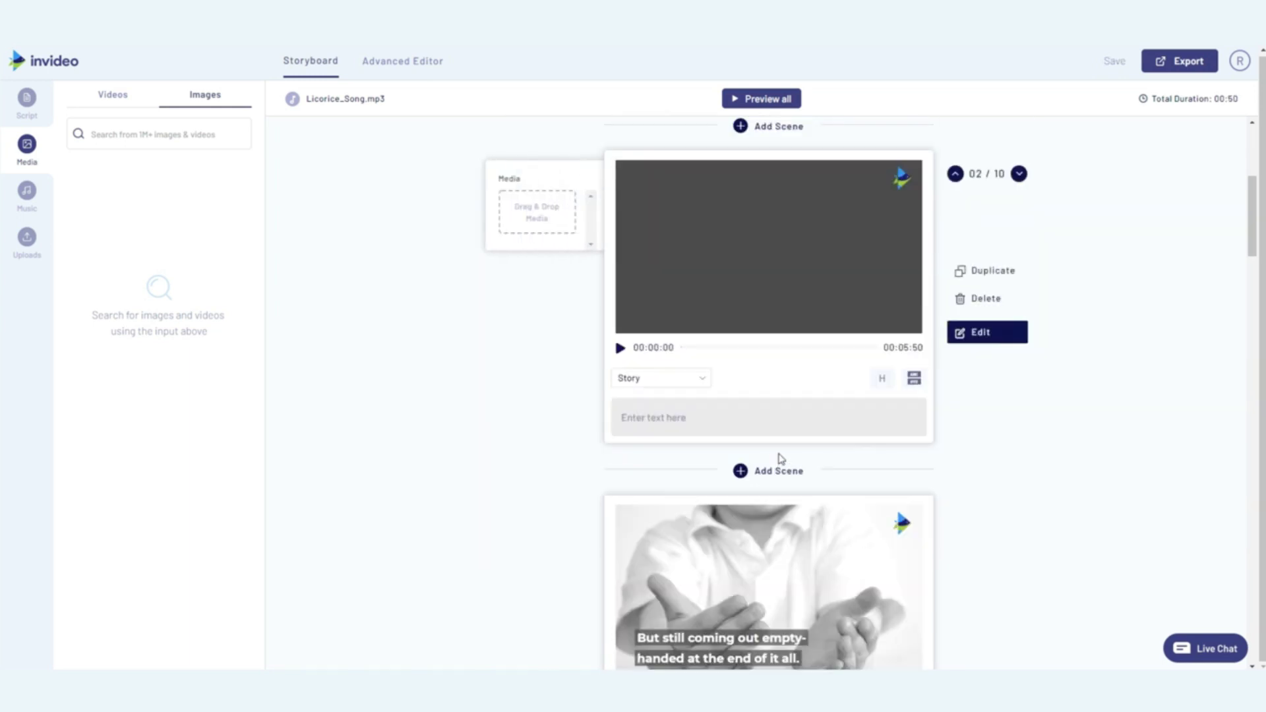
{"action": "left_click", "coordinate": [987, 275]}
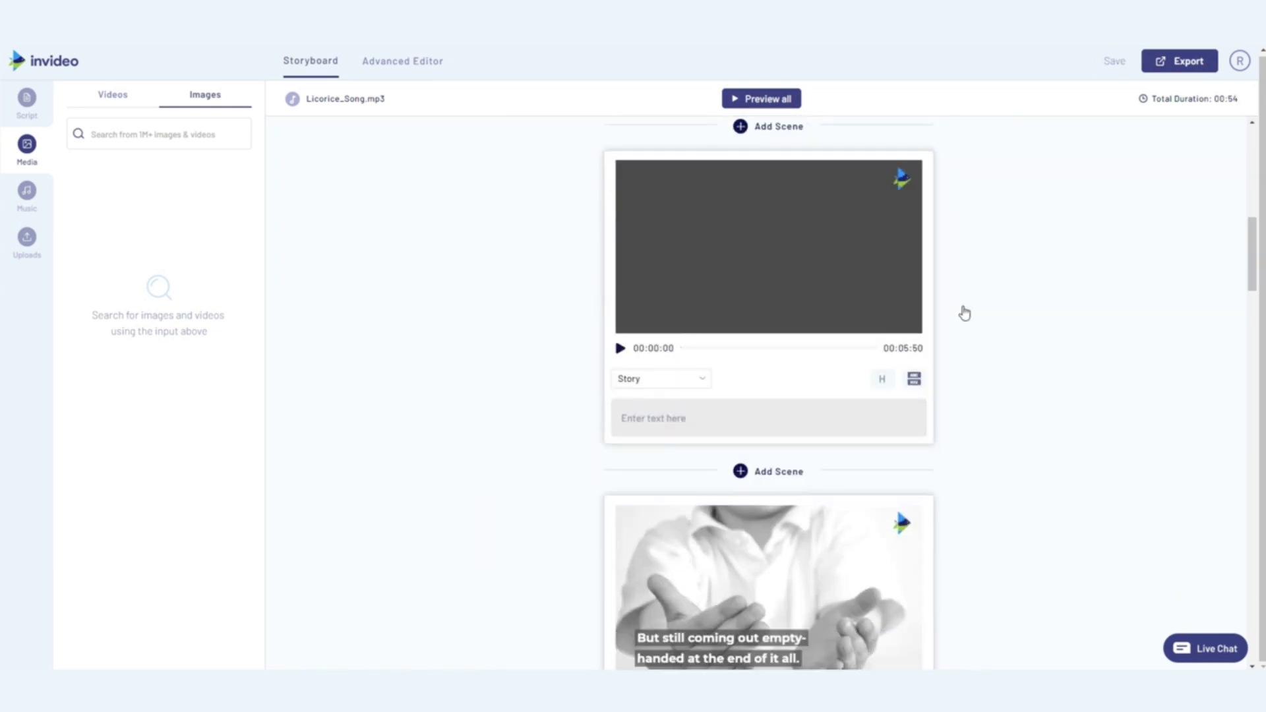
- Change scene 08's 'Join us LIVE' masterclass line to the Quote scene type
{"action": "left_click", "coordinate": [904, 552]}
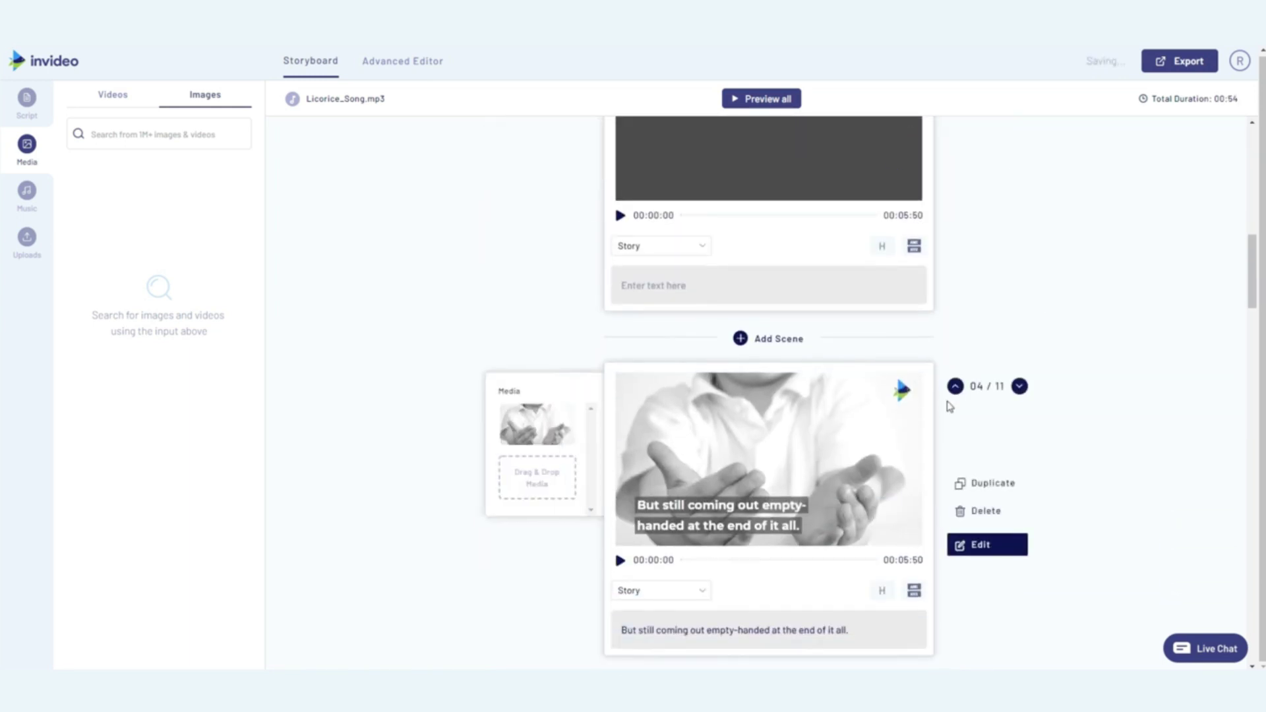
{"action": "scroll", "coordinate": [952, 401], "scroll_direction": "down", "scroll_amount": 3}
{"action": "scroll", "coordinate": [811, 426], "scroll_direction": "down", "scroll_amount": 10}
{"action": "left_click", "coordinate": [669, 447]}
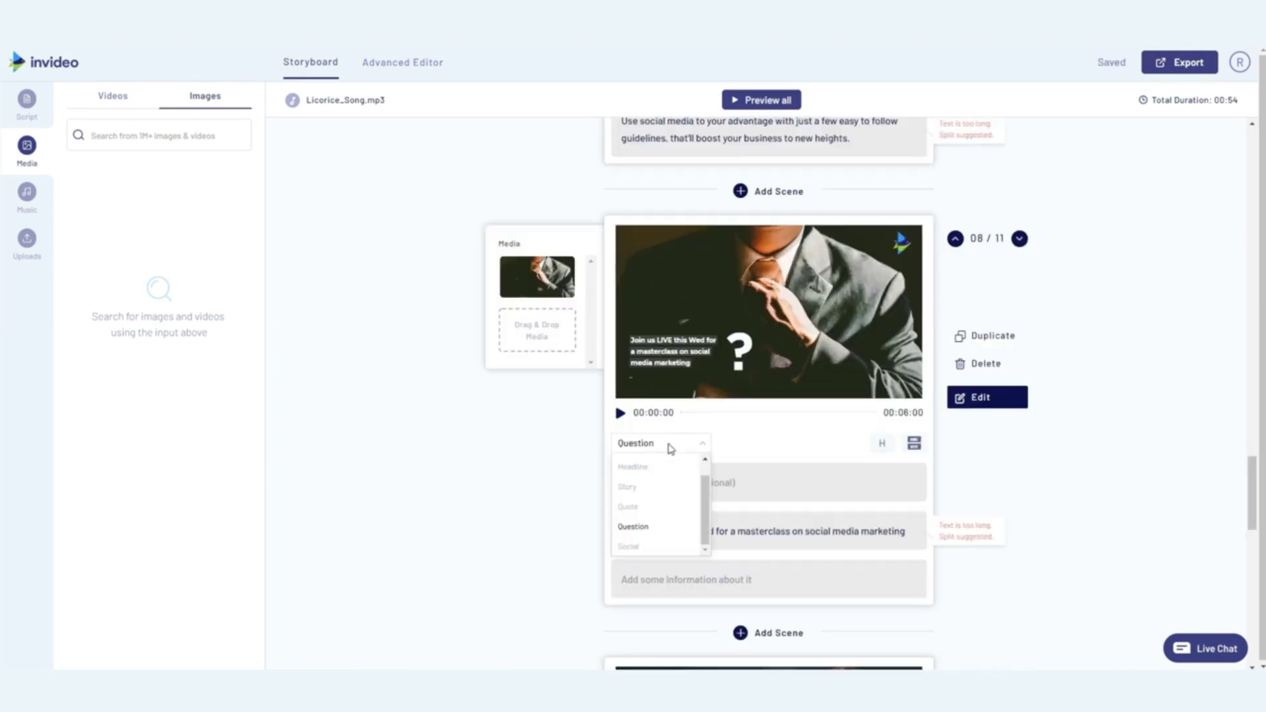
{"action": "left_click", "coordinate": [635, 515]}
{"action": "left_click", "coordinate": [679, 405]}
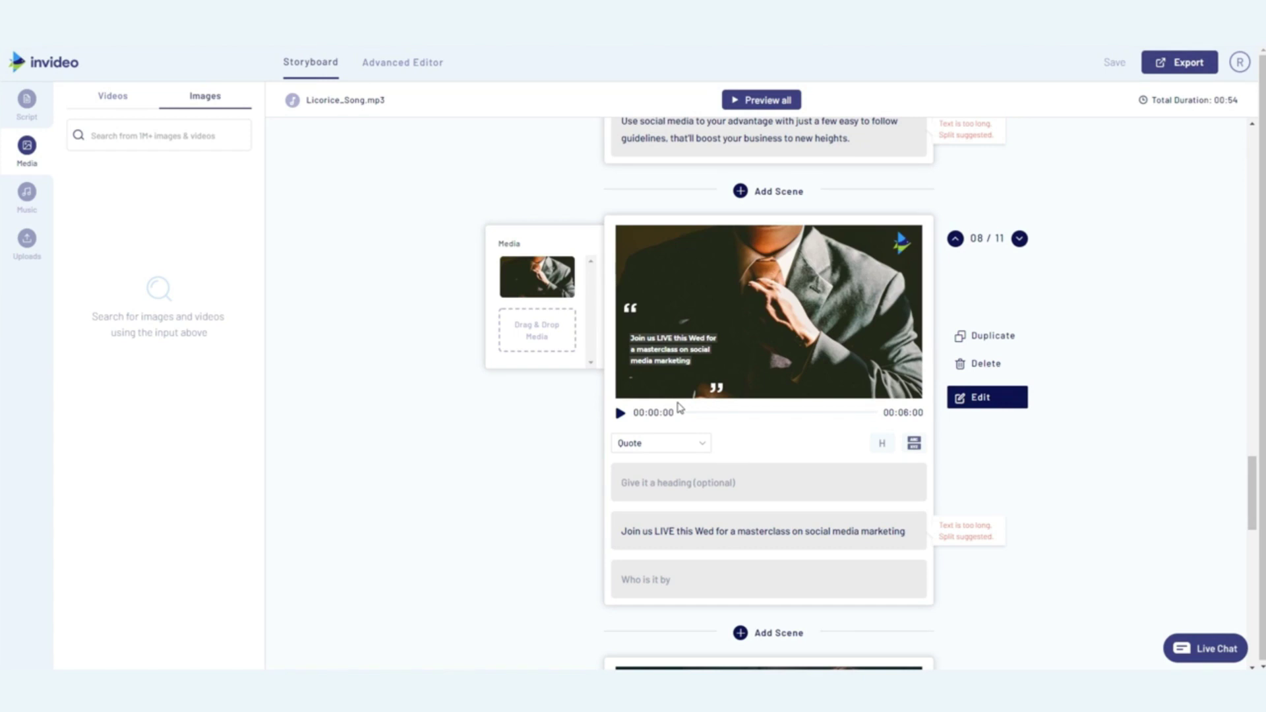
{"action": "scroll", "coordinate": [1071, 564], "scroll_direction": "up", "scroll_amount": 4}
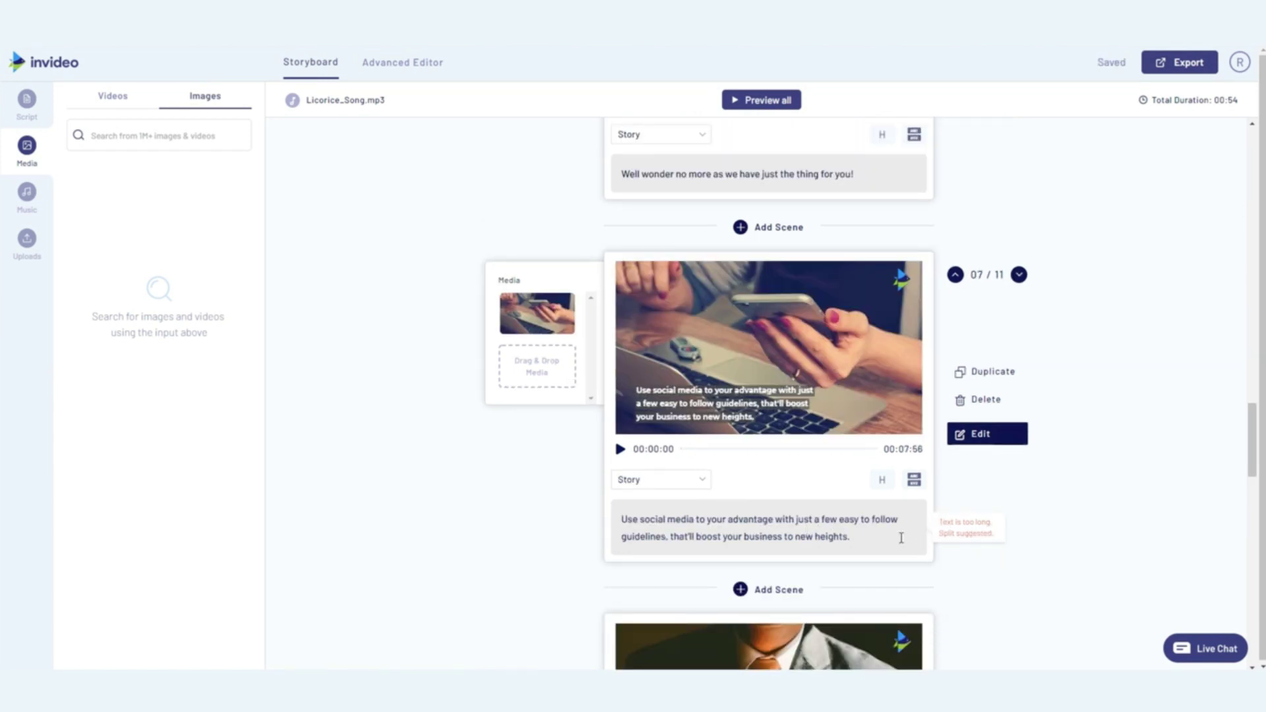
- Split scene 7's social-media narration into two sentences before 'that'll'
{"action": "left_click", "coordinate": [672, 539]}
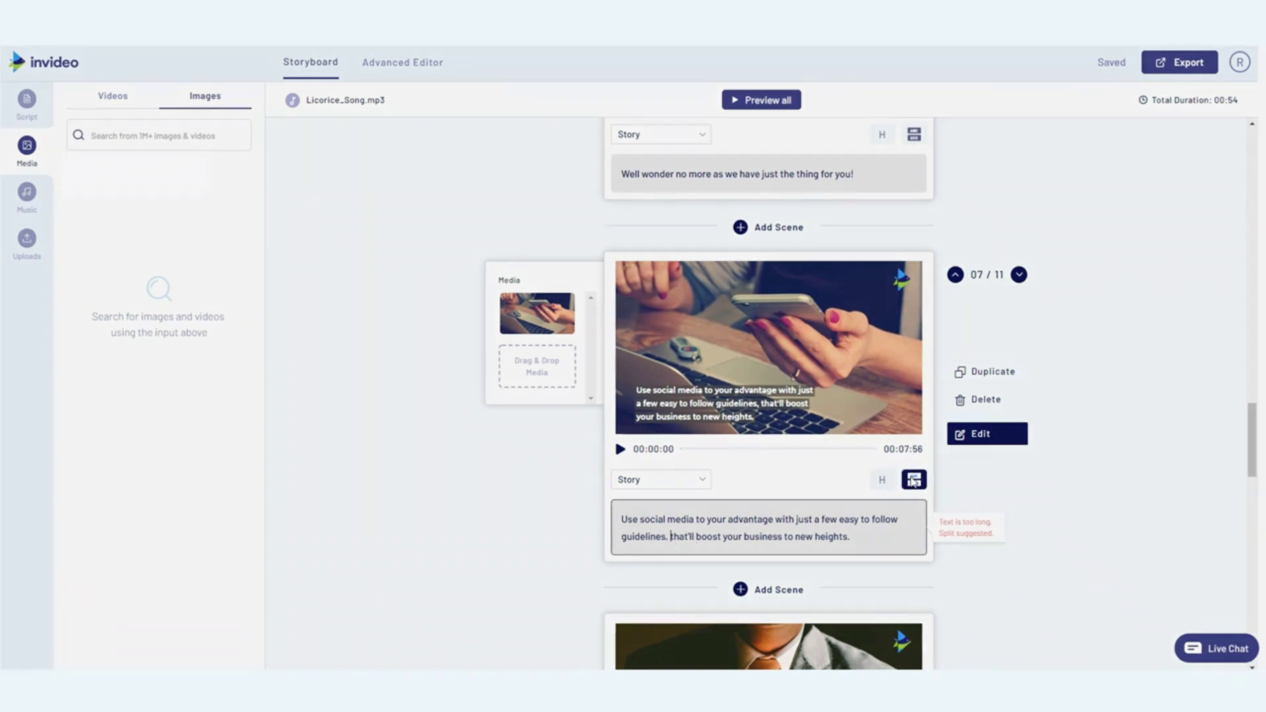
{"action": "left_click", "coordinate": [913, 479]}
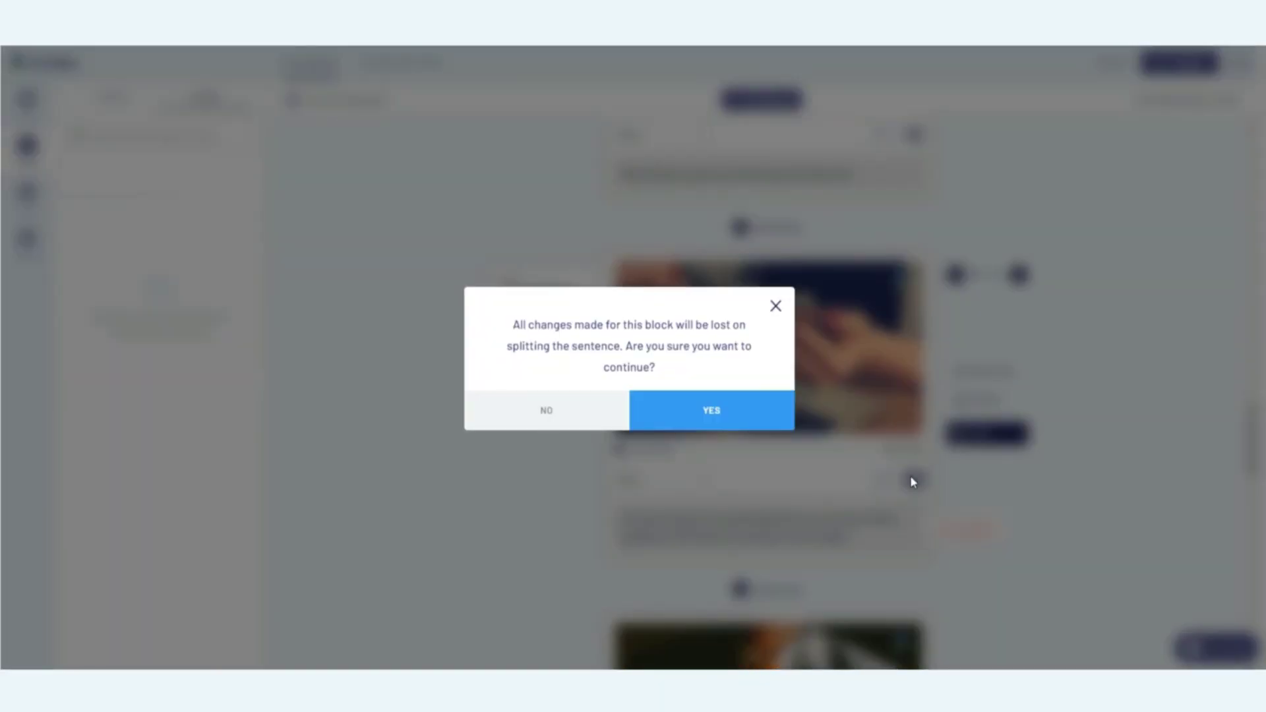
{"action": "left_click", "coordinate": [727, 421]}
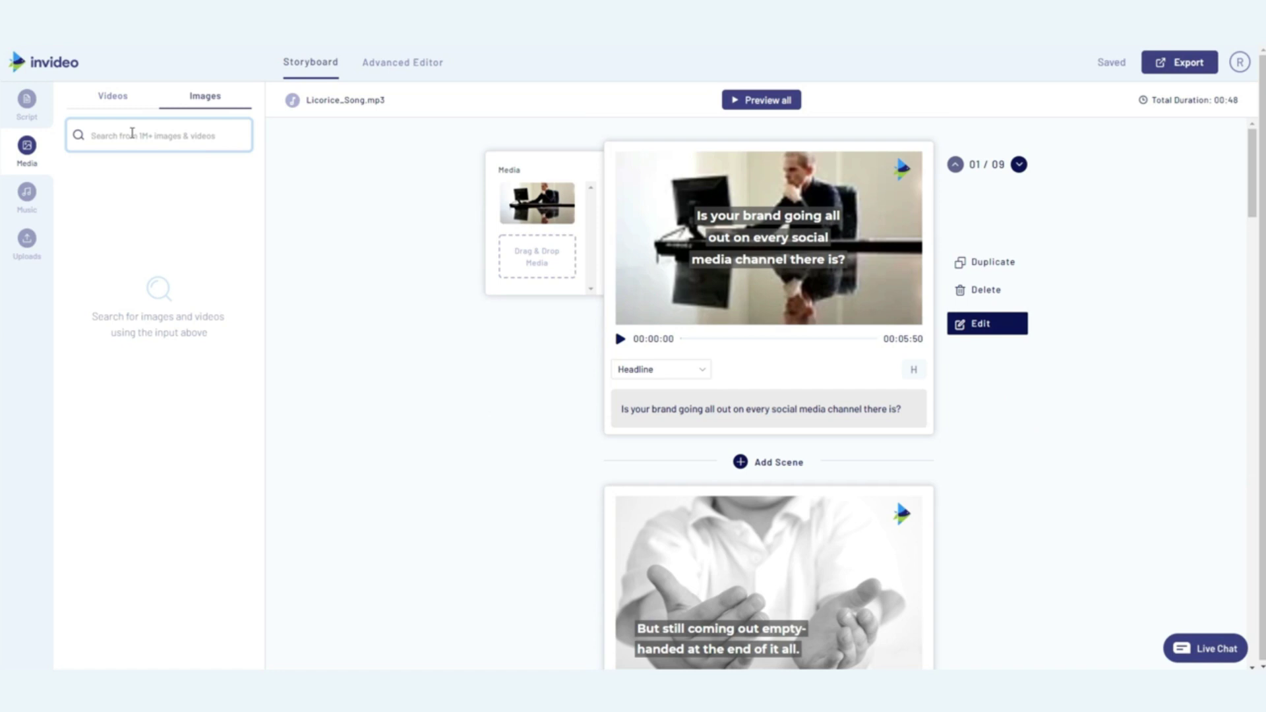
{"action": "type", "text": "businessman"}
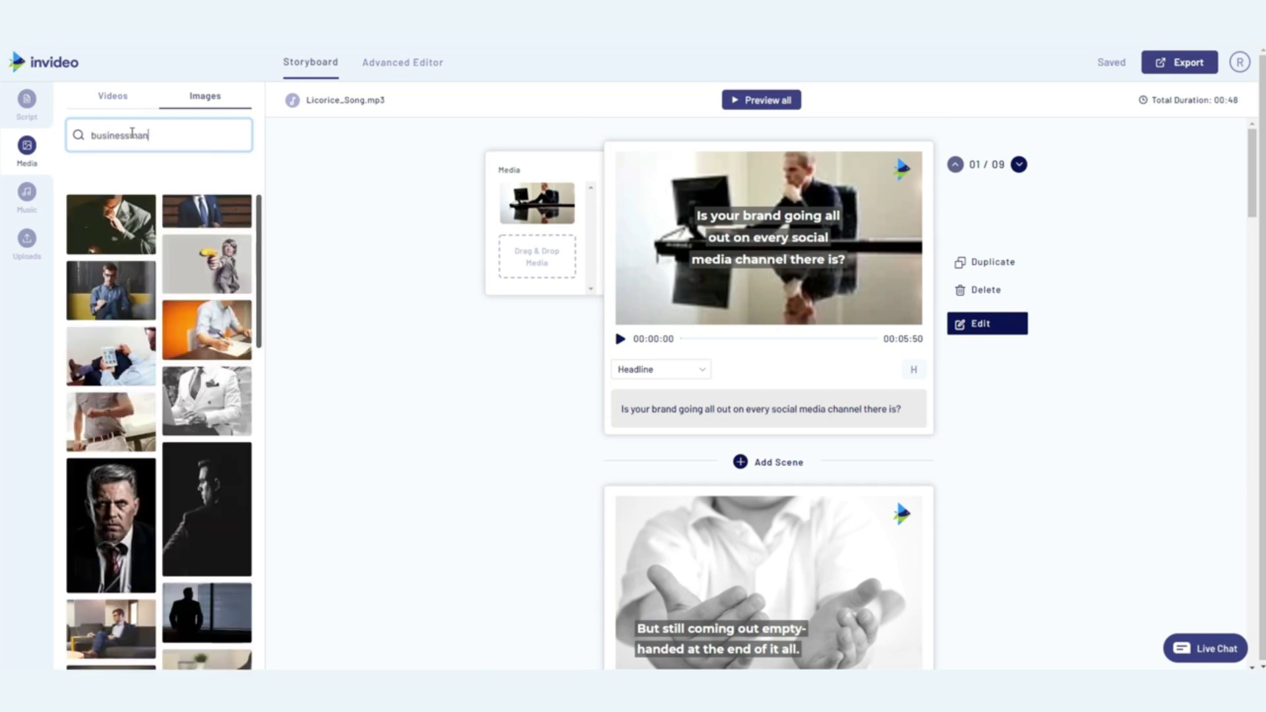
{"action": "scroll", "coordinate": [199, 277], "scroll_direction": "down", "scroll_amount": 3}
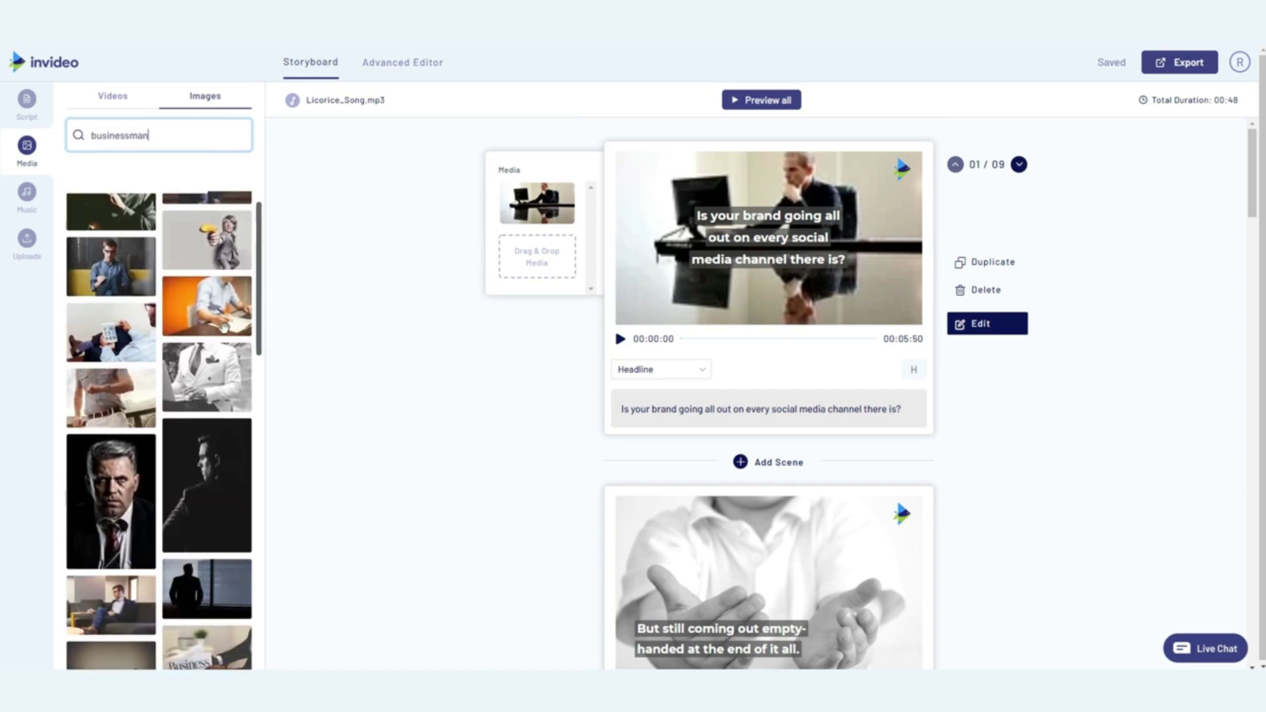
{"action": "scroll", "coordinate": [231, 339], "scroll_direction": "down", "scroll_amount": 3}
{"action": "scroll", "coordinate": [230, 339], "scroll_direction": "down", "scroll_amount": 3}
{"action": "scroll", "coordinate": [230, 338], "scroll_direction": "down", "scroll_amount": 3}
{"action": "scroll", "coordinate": [231, 339], "scroll_direction": "down", "scroll_amount": 1}
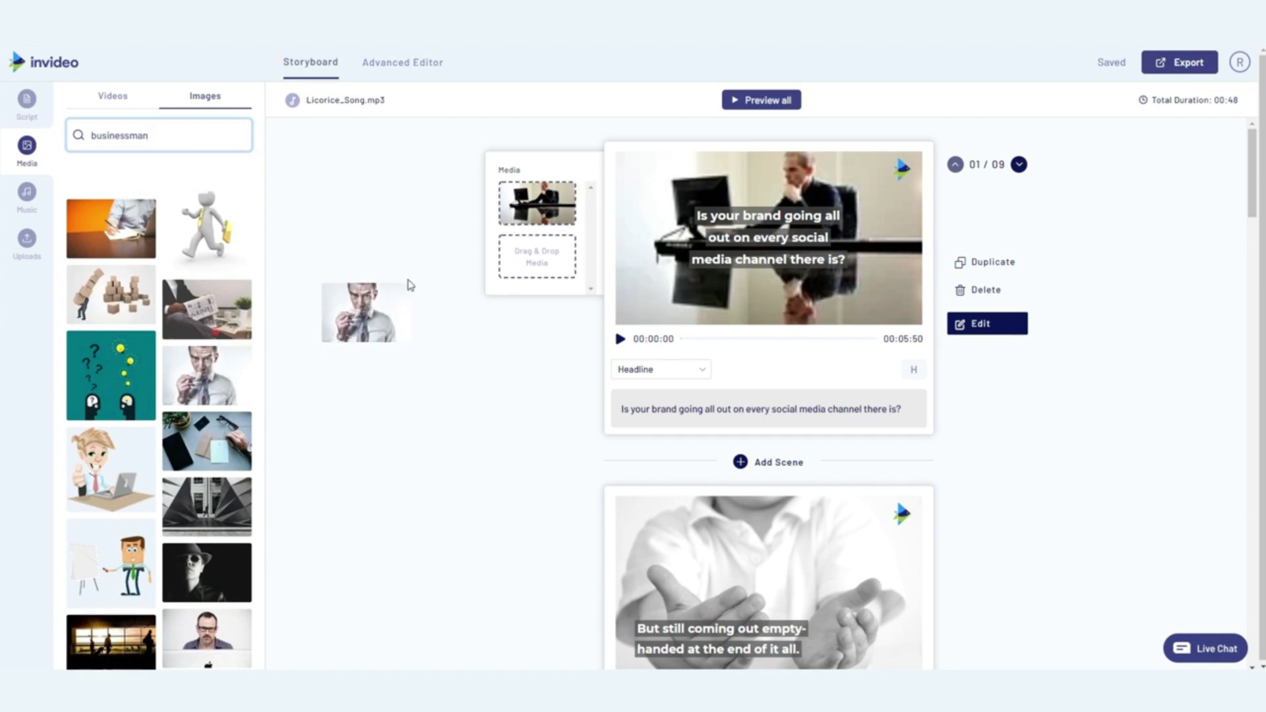
- Put the businessman photo on scene 1, play the scene, and open it for editing
{"action": "left_click_drag", "start_coordinate": [211, 366], "coordinate": [539, 202]}
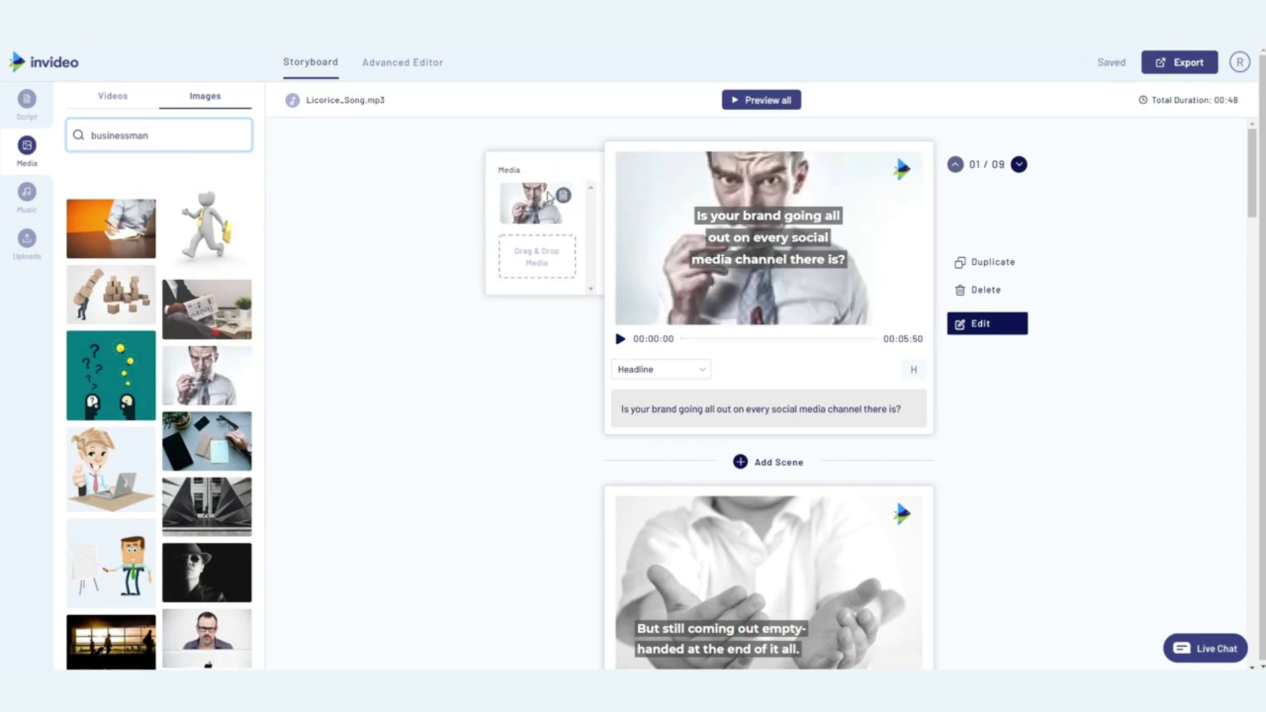
{"action": "left_click", "coordinate": [14, 248]}
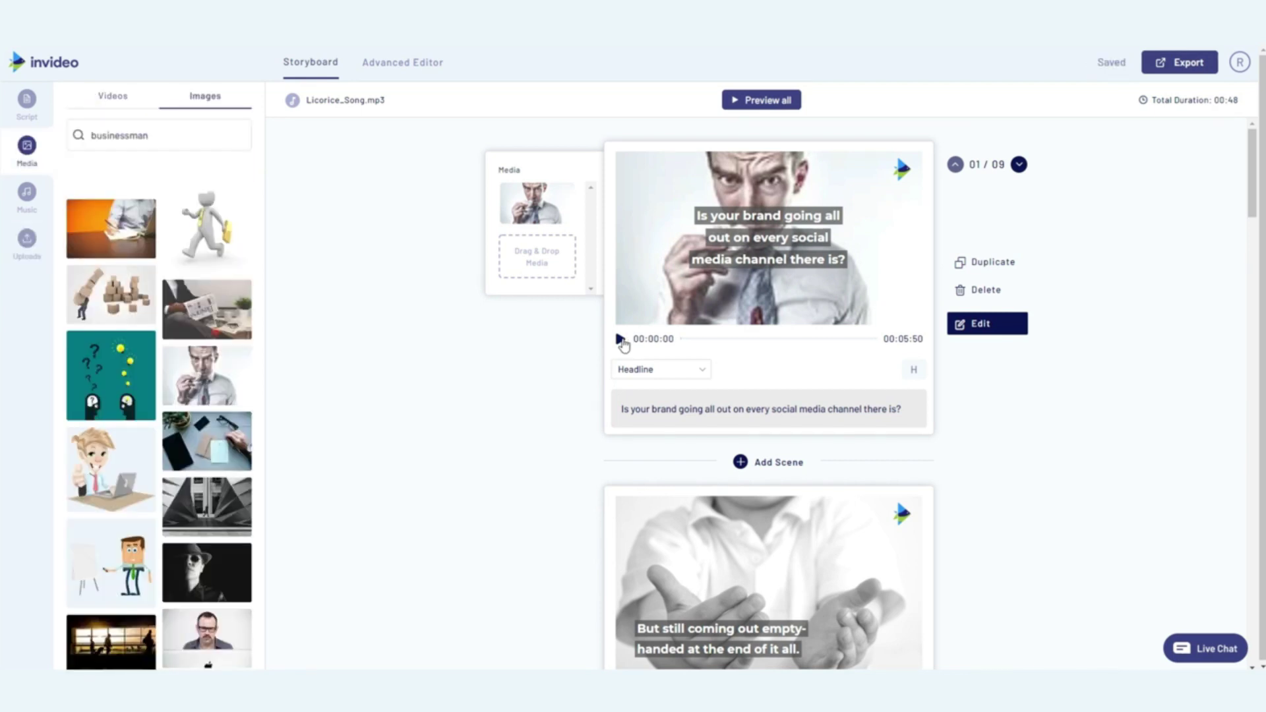
{"action": "left_click", "coordinate": [619, 338]}
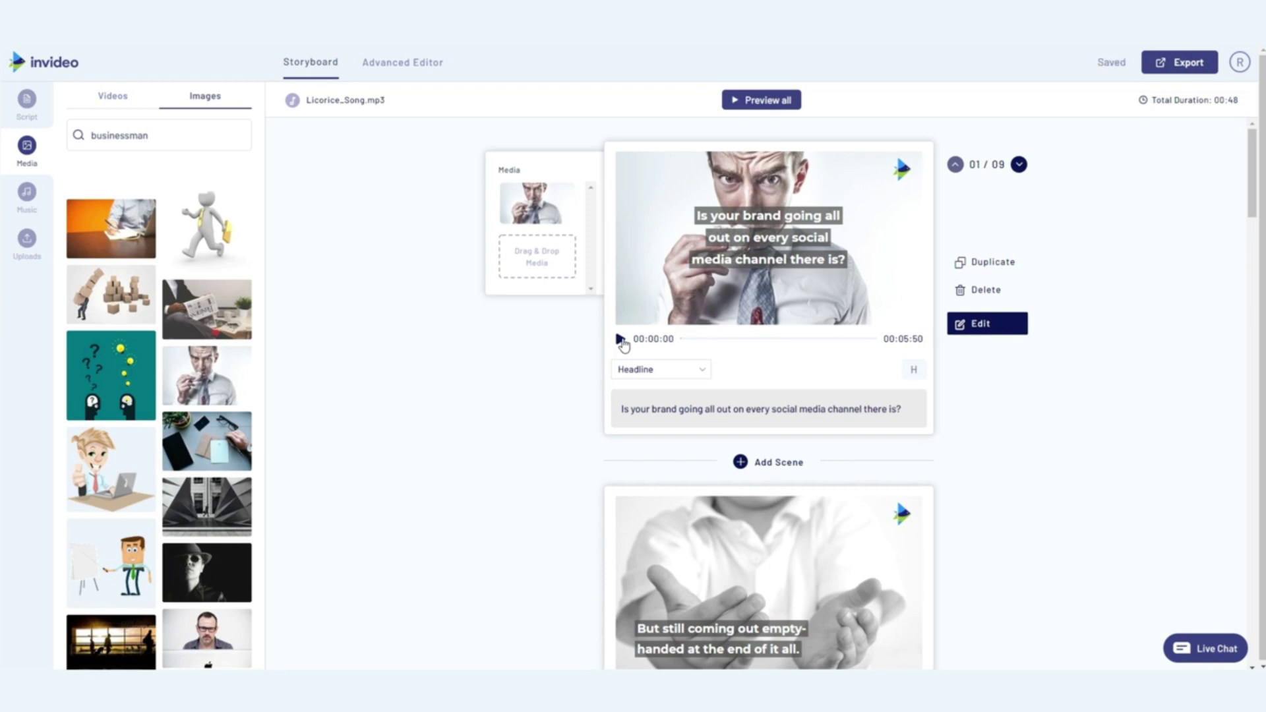
{"action": "left_click", "coordinate": [991, 325]}
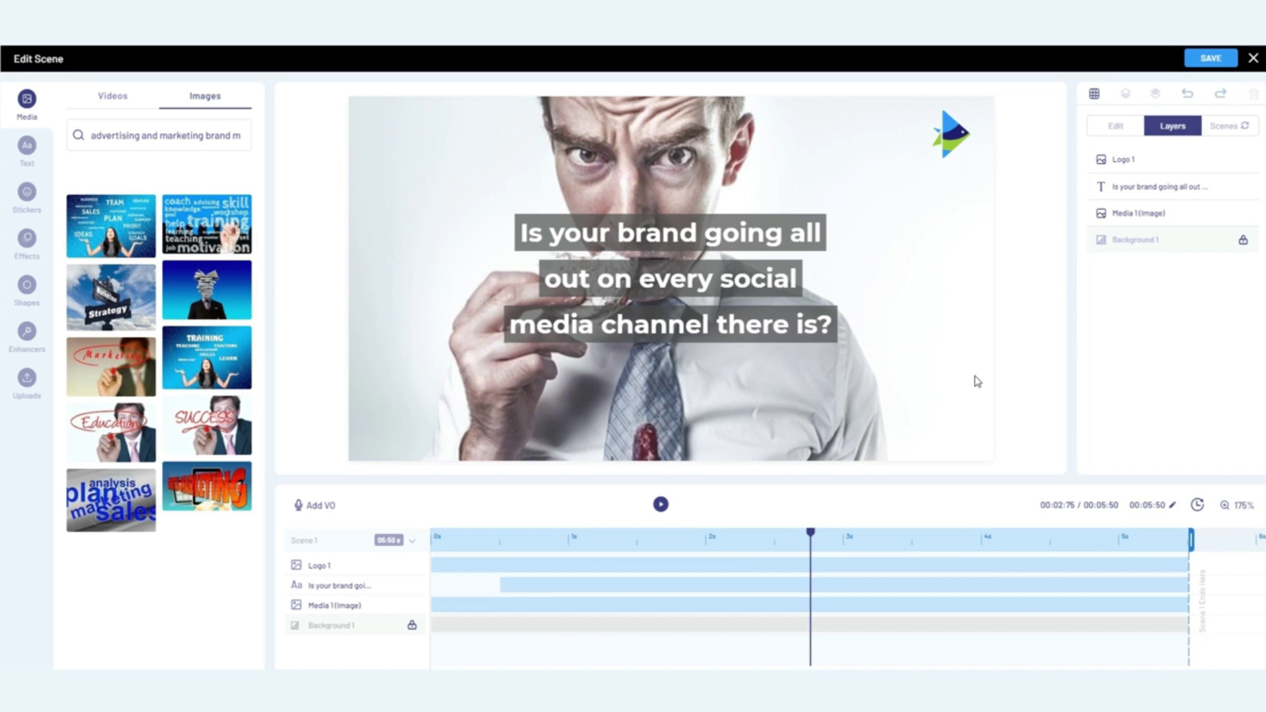
- Close the scene editor and upload We_Groove.mp3 as a custom music track
{"action": "left_click", "coordinate": [1254, 59]}
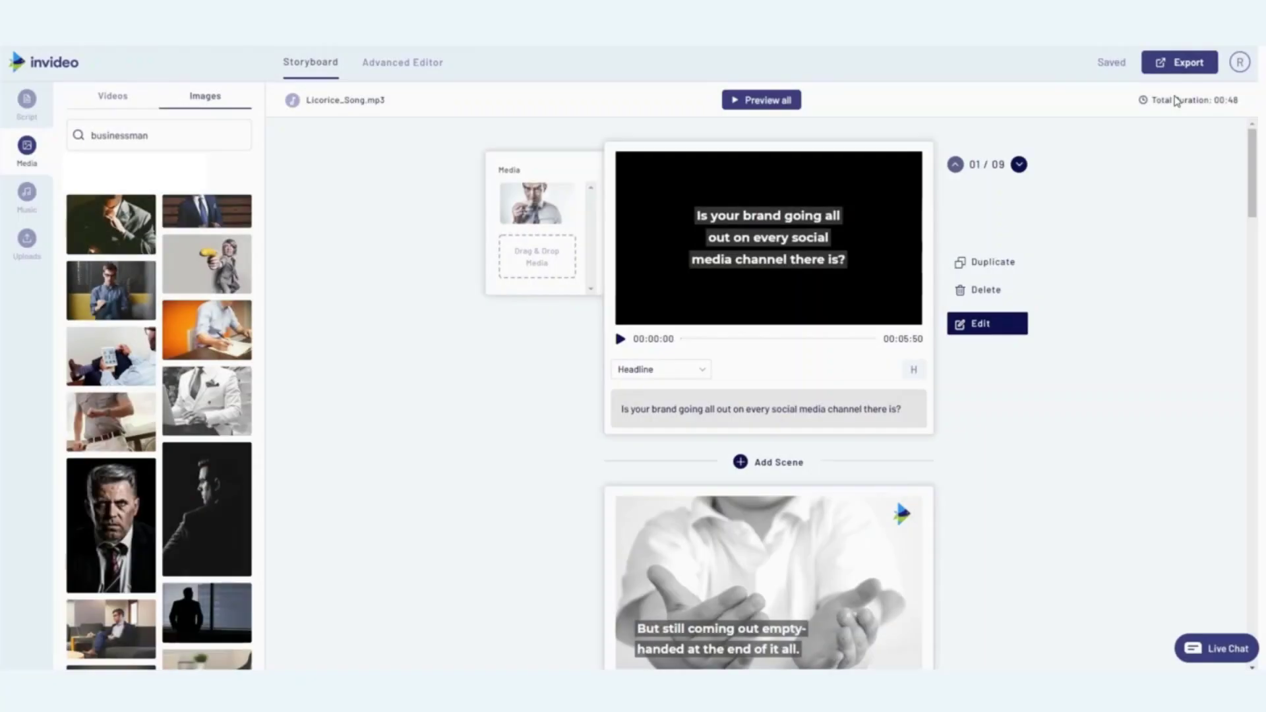
{"action": "left_click", "coordinate": [27, 192]}
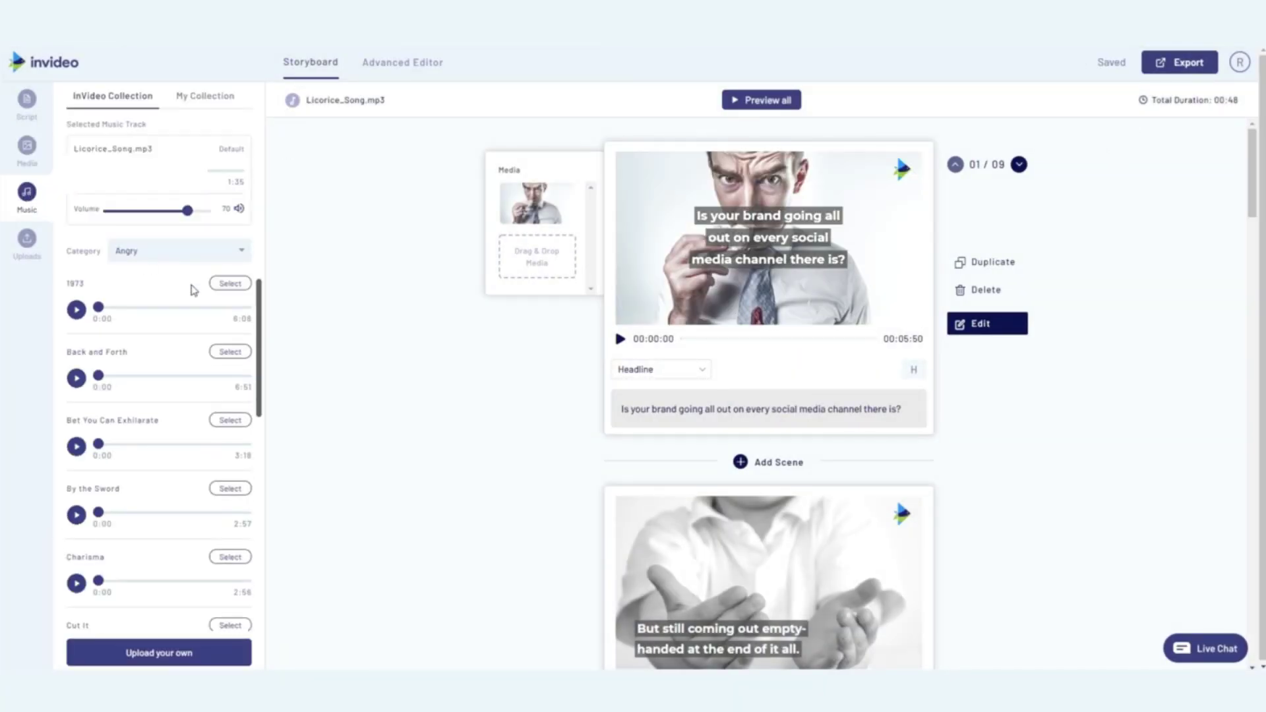
{"action": "left_click_drag", "start_coordinate": [258, 297], "coordinate": [255, 401]}
{"action": "scroll", "coordinate": [238, 376], "scroll_direction": "down", "scroll_amount": 5}
{"action": "left_click", "coordinate": [193, 255]}
{"action": "scroll", "coordinate": [240, 317], "scroll_direction": "down", "scroll_amount": 3}
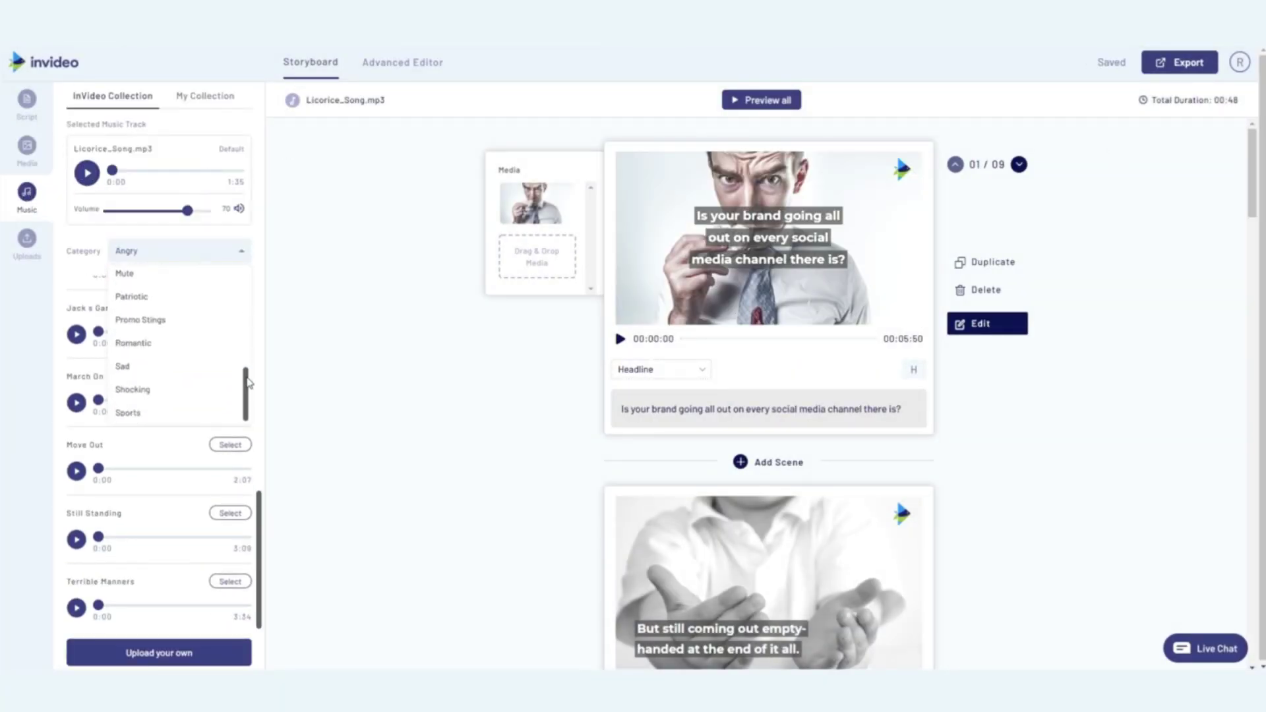
{"action": "scroll", "coordinate": [240, 298], "scroll_direction": "up", "scroll_amount": 3}
{"action": "left_click", "coordinate": [260, 223]}
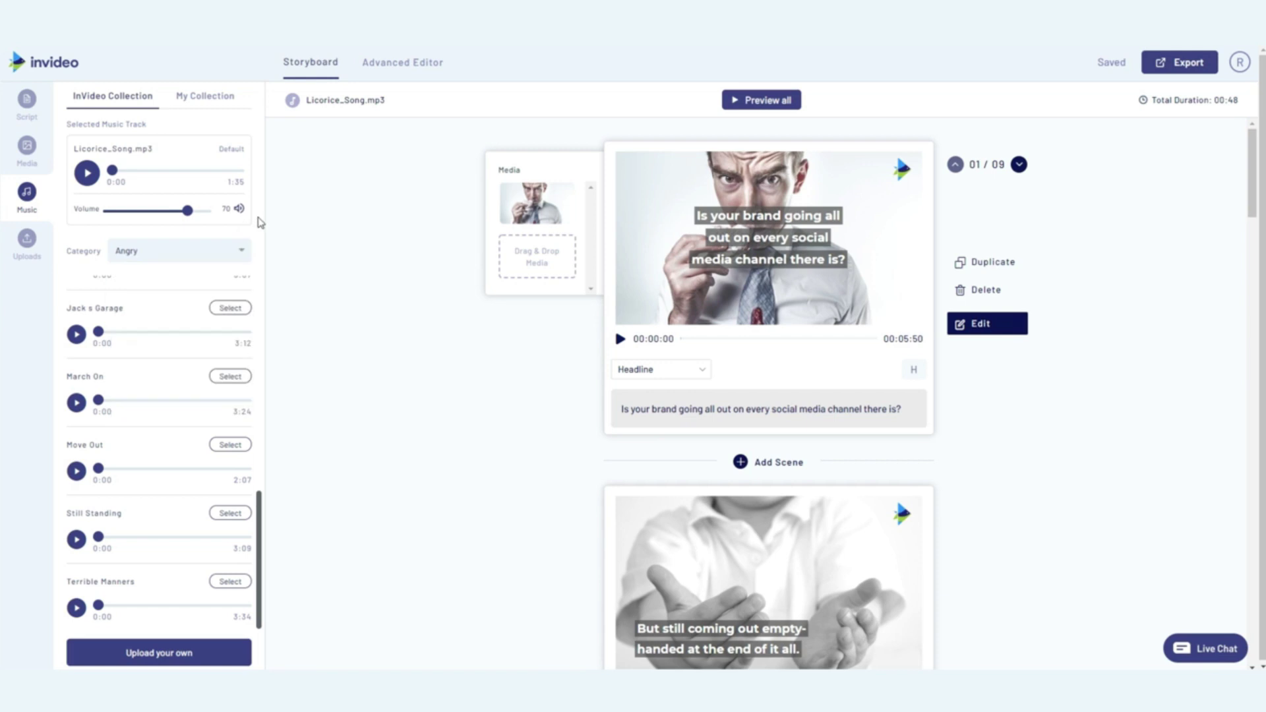
{"action": "left_click", "coordinate": [182, 655]}
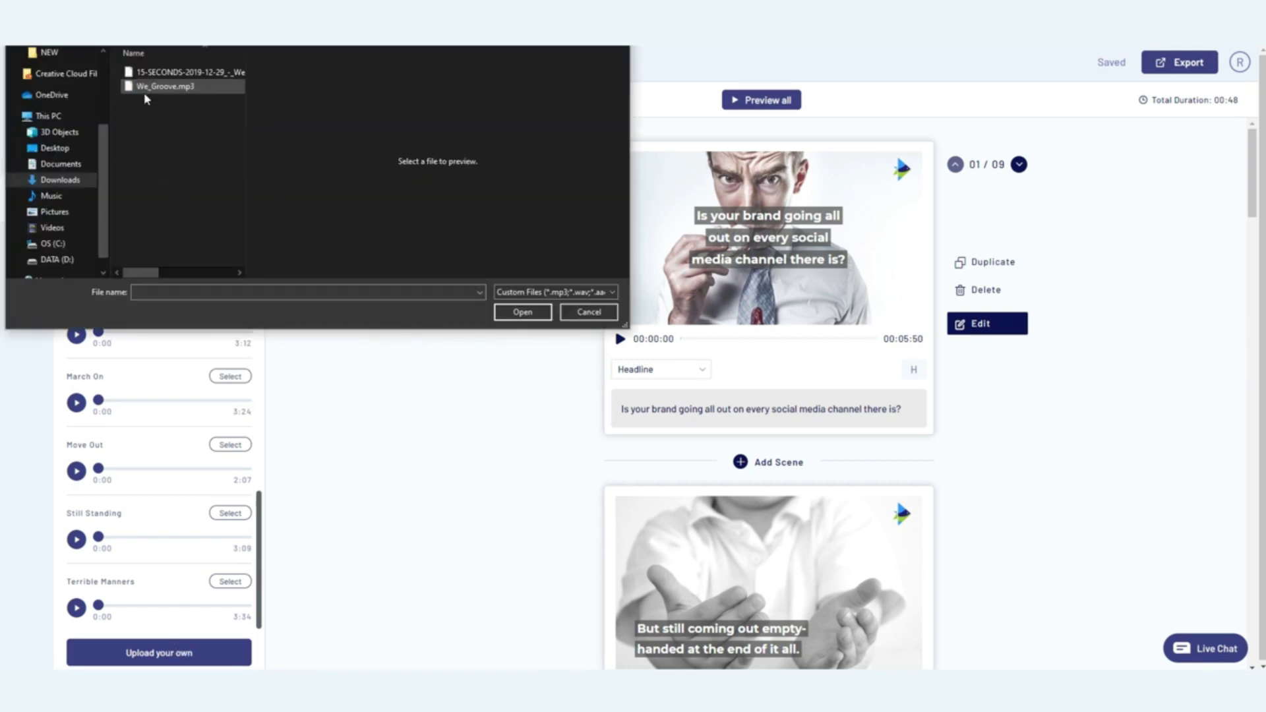
{"action": "left_click", "coordinate": [145, 88]}
{"action": "left_click", "coordinate": [520, 310]}
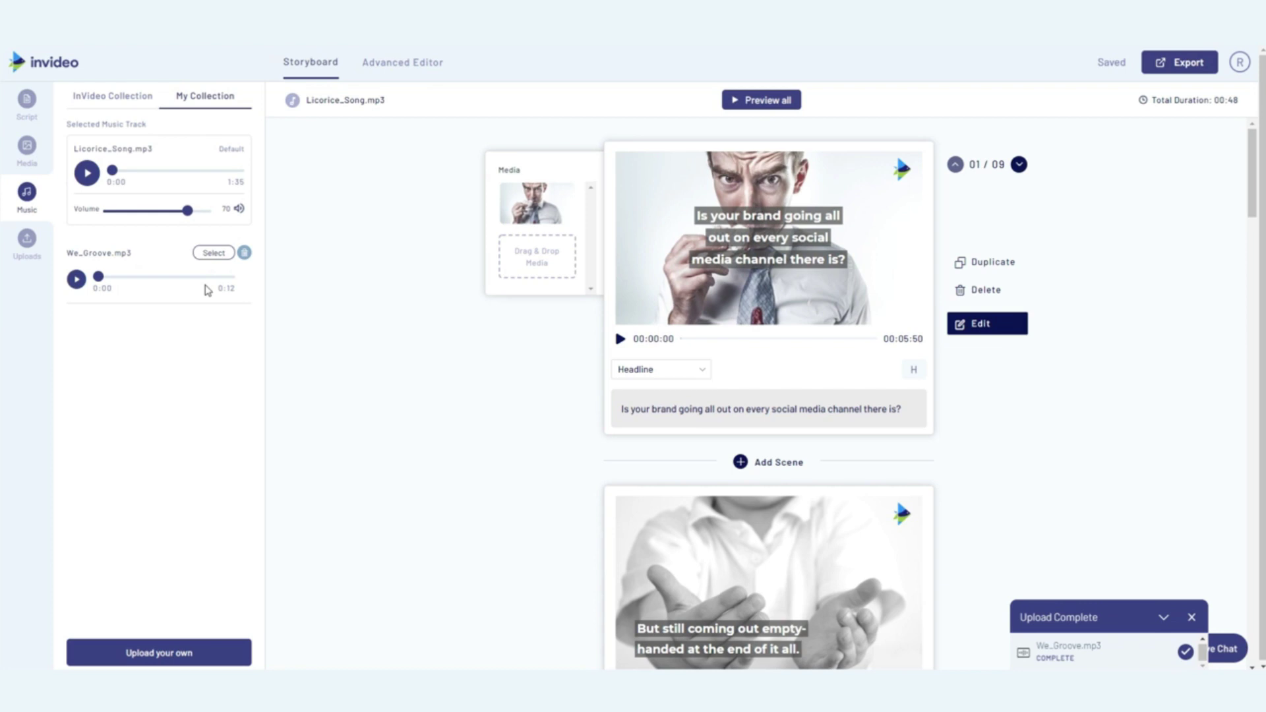
- Preview the full video, close the preview, and start the export render
{"action": "left_click", "coordinate": [745, 107]}
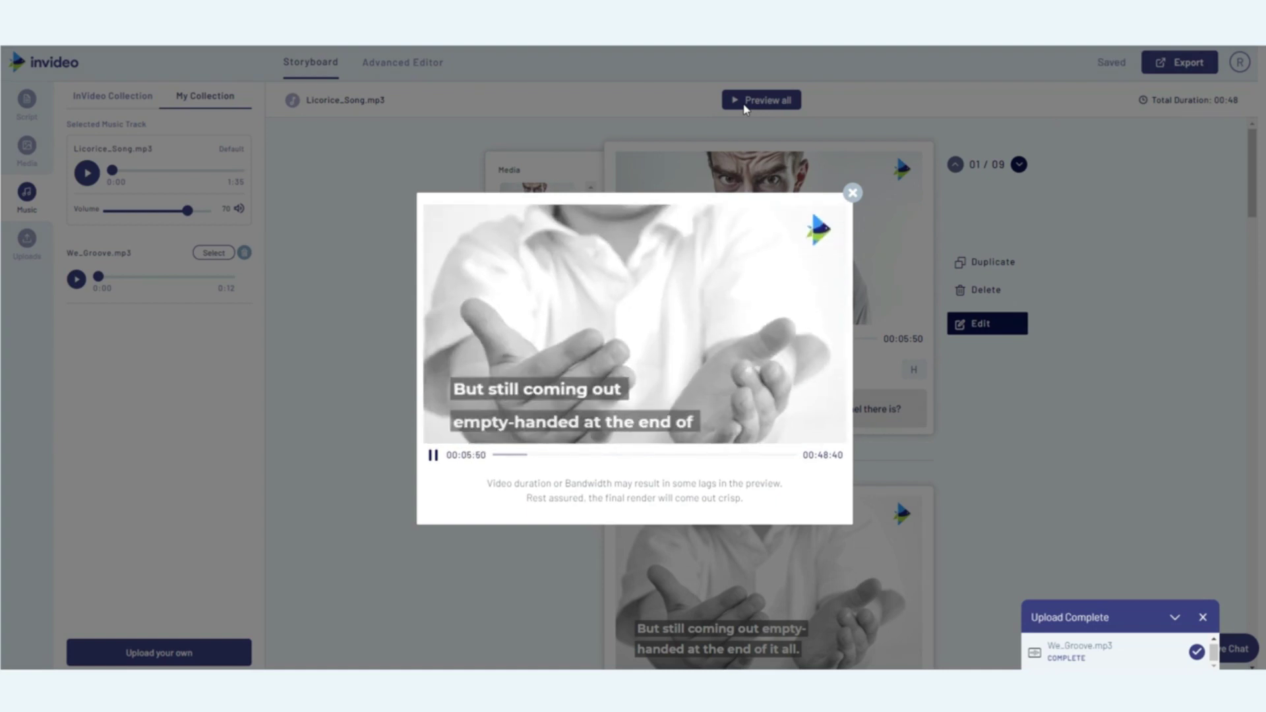
{"action": "left_click", "coordinate": [937, 107]}
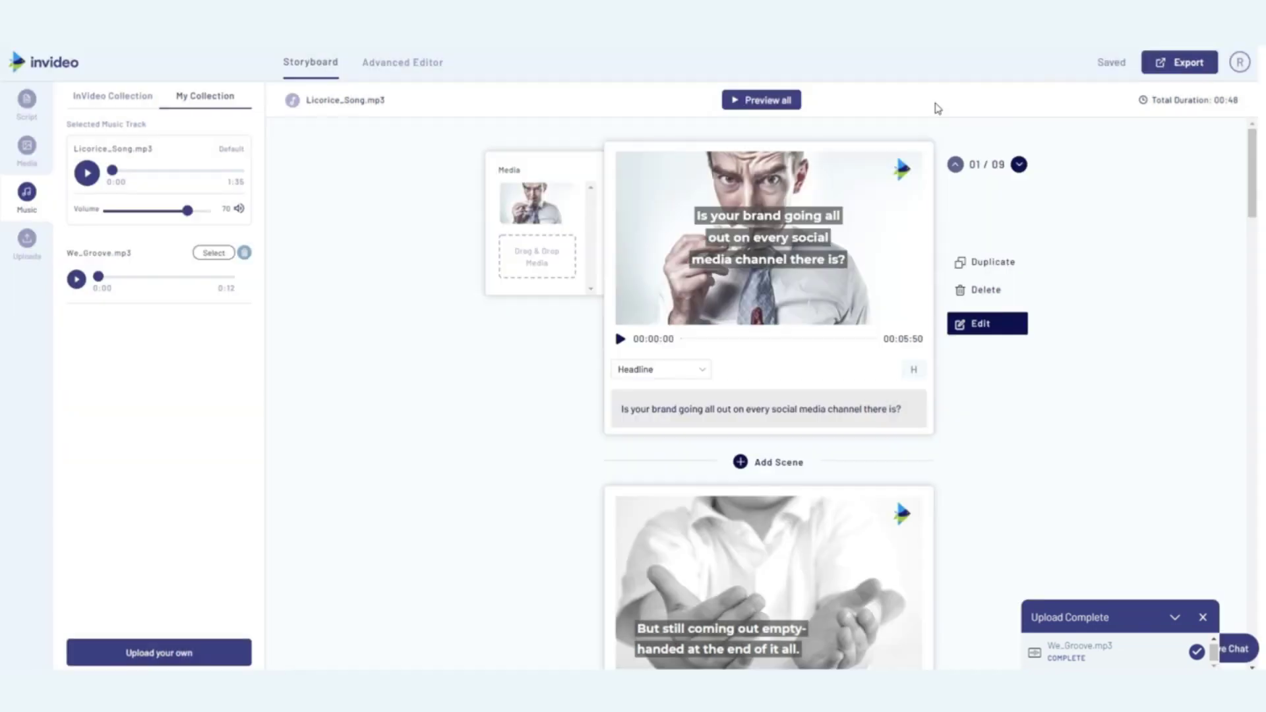
{"action": "left_click", "coordinate": [1159, 61]}
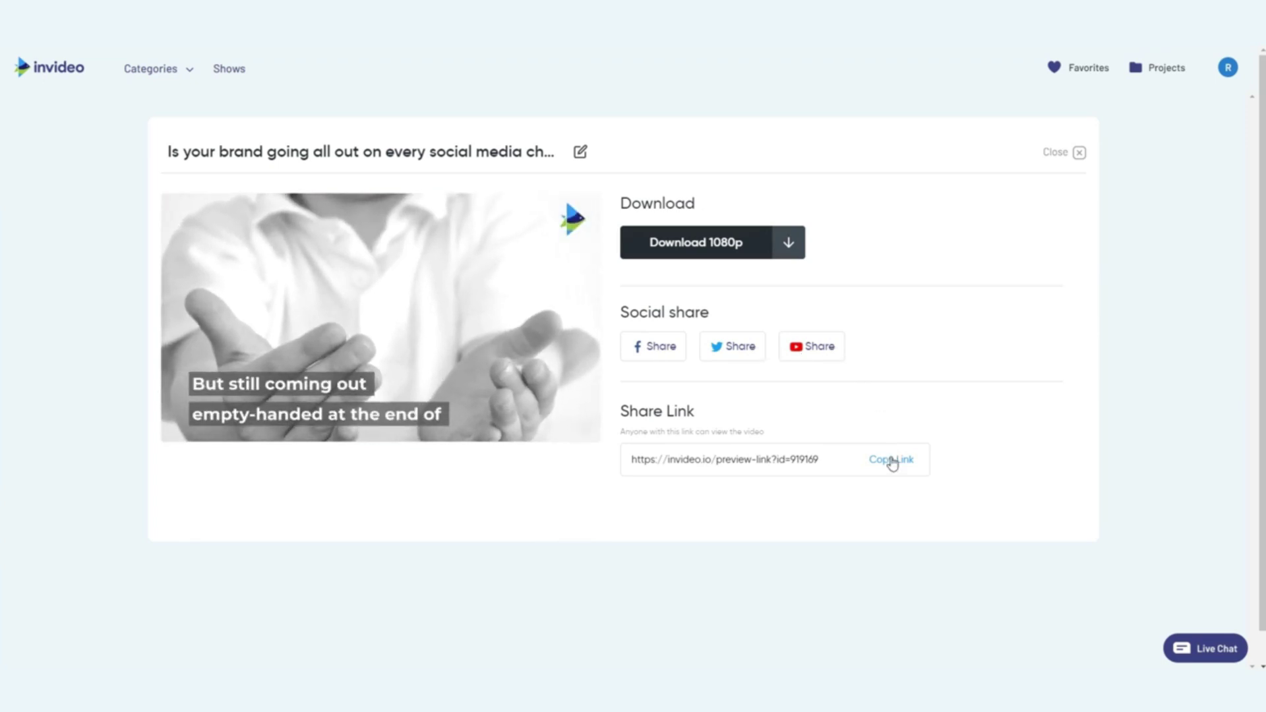
- Copy the rendered video's preview share link from the export page
{"action": "left_click", "coordinate": [891, 460]}
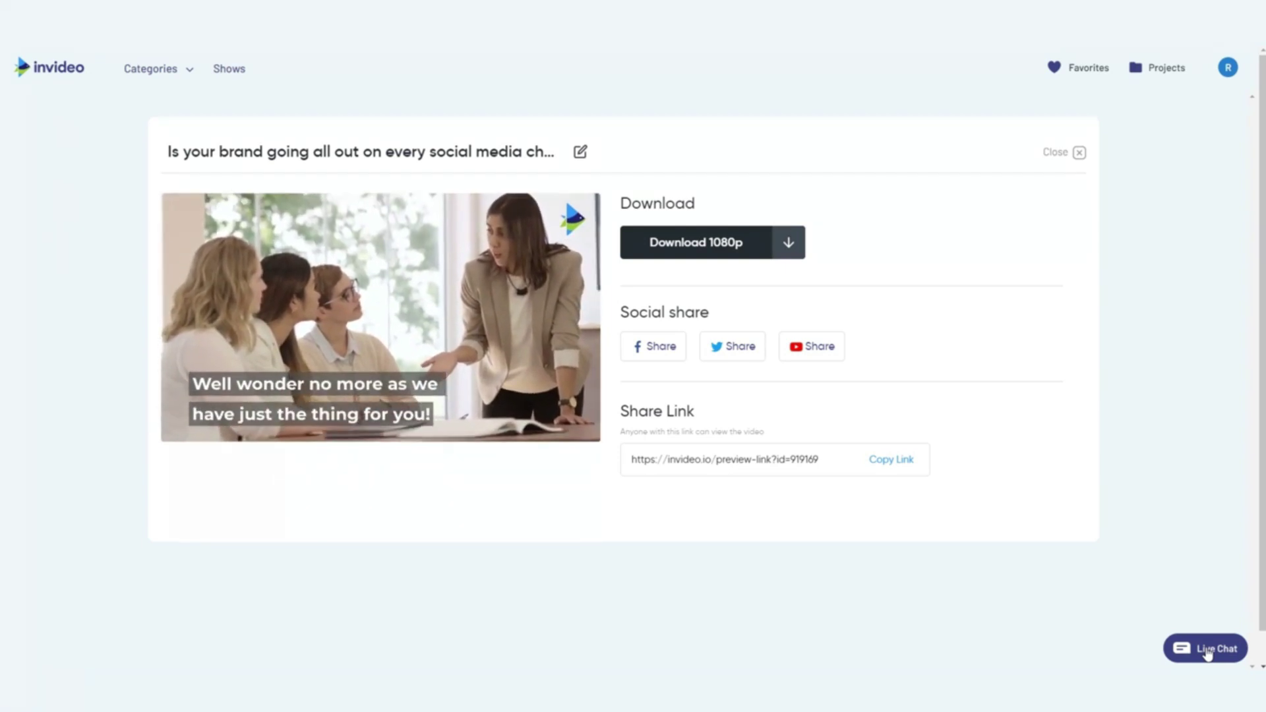
- Start a 'Talk to us NOW' live chat and draft 'Hi I need some help'
{"action": "left_click", "coordinate": [1209, 653]}
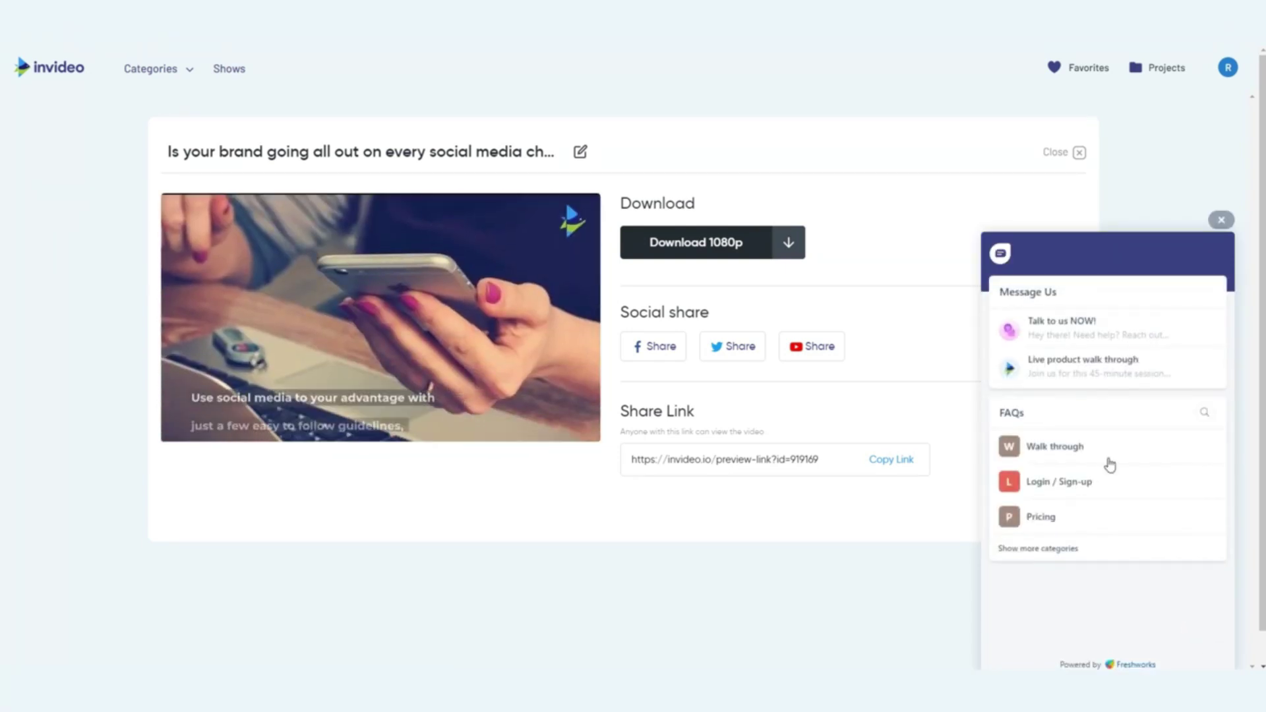
{"action": "left_click", "coordinate": [1079, 332]}
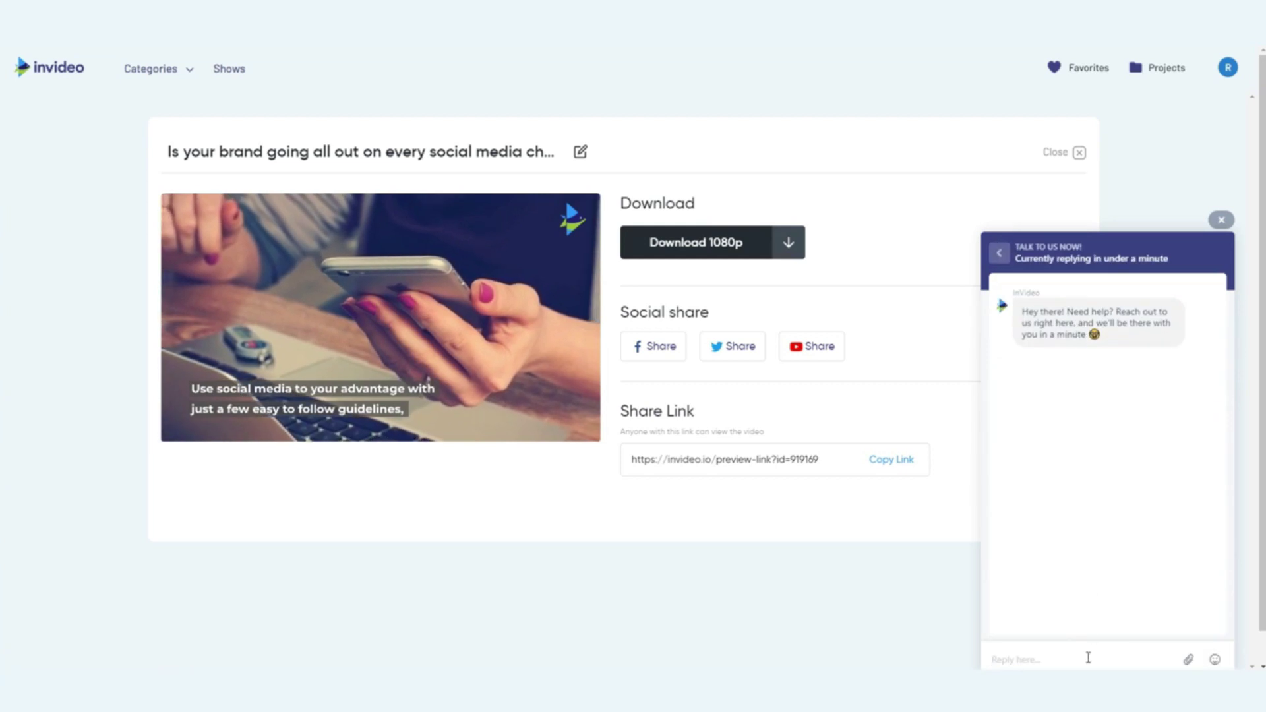
{"action": "type", "text": "Hi I"}
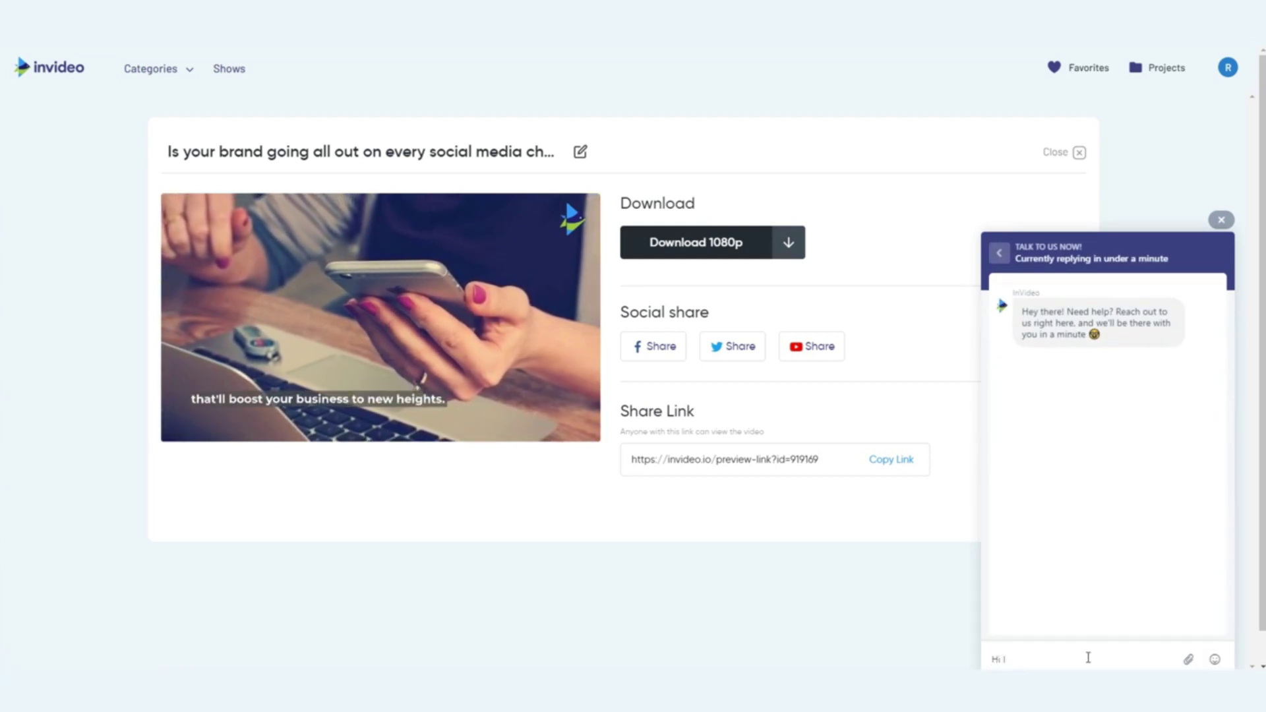
{"action": "type", "text": " need some help"}
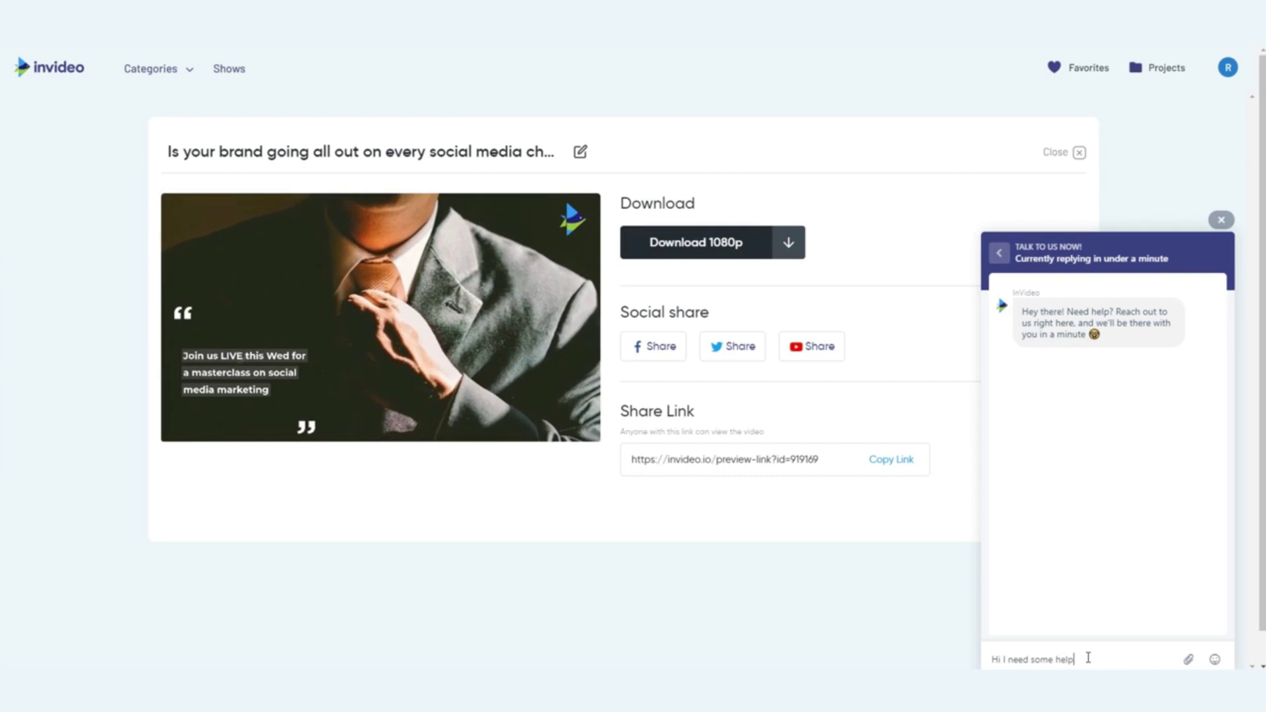